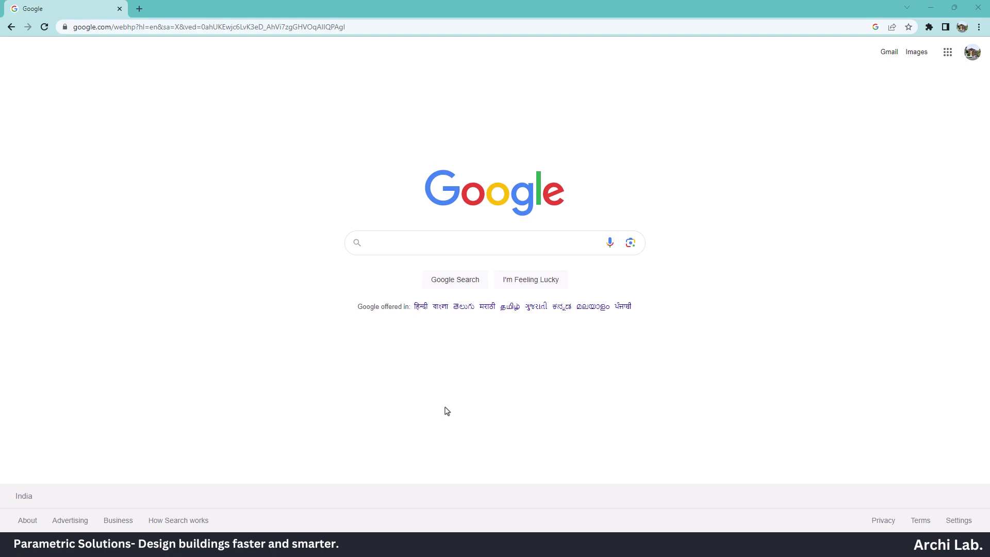
Search Google for parametric.se using the autocomplete suggestion
left_click(400, 247)
type("pa")
key("Down")
key("Return")
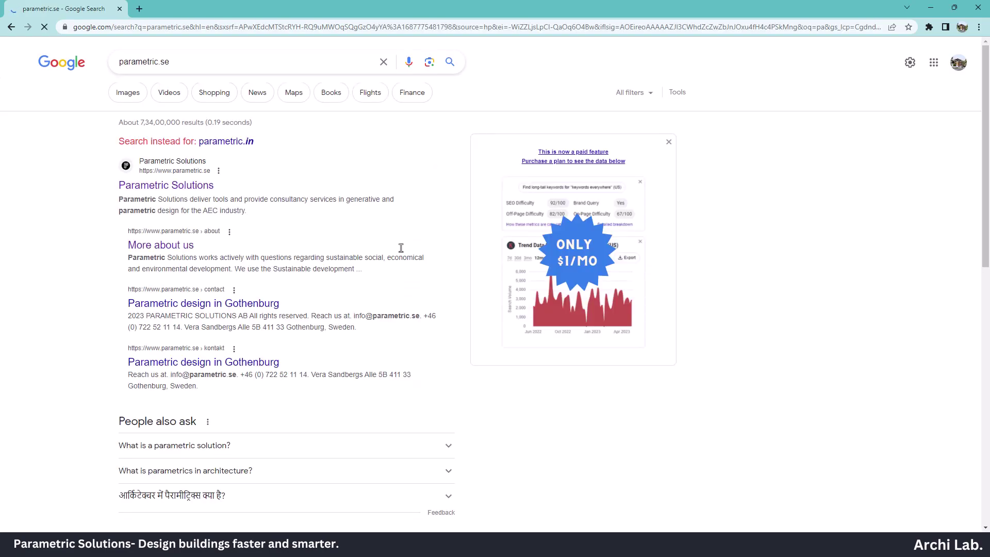
Open the Parametric Solutions website, view its Product page and the early access registration form
left_click(199, 187)
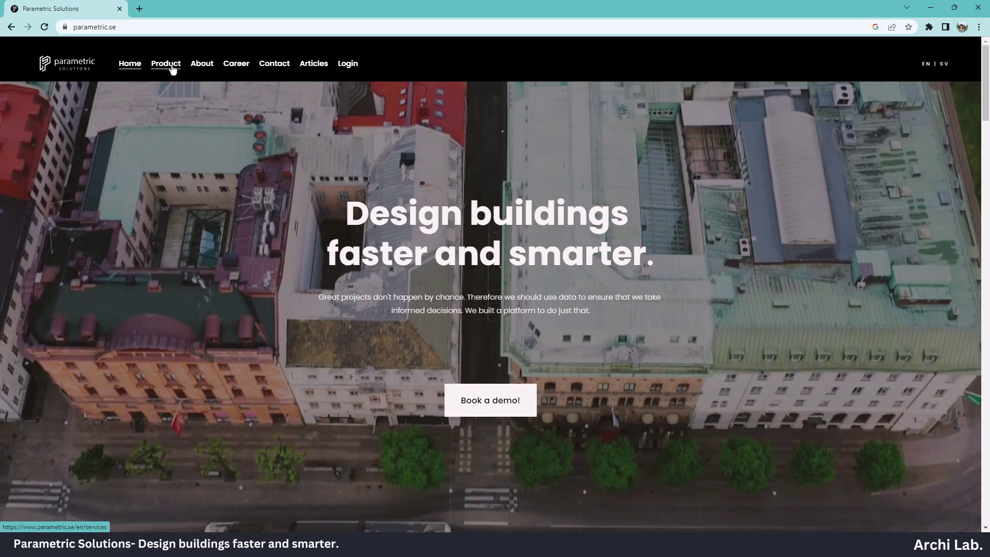
left_click(166, 63)
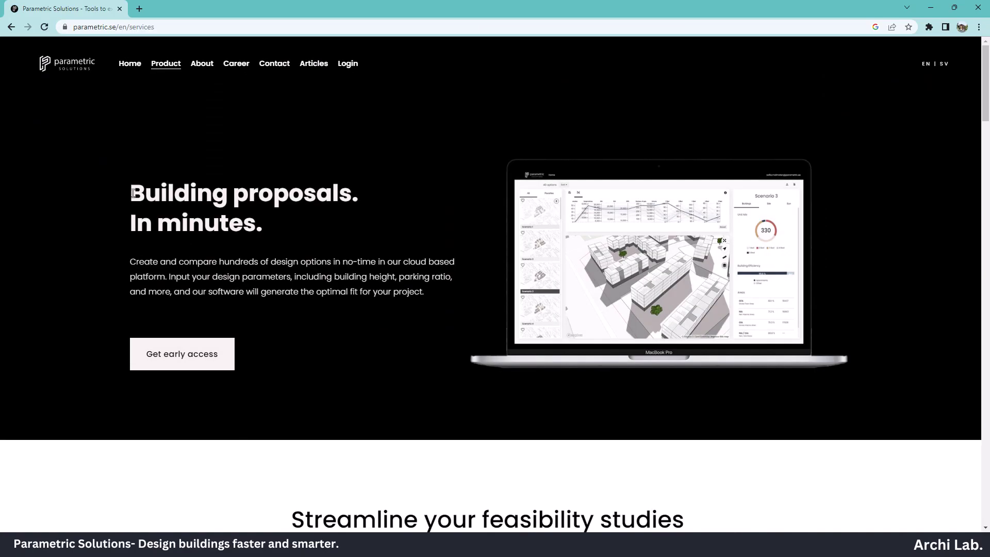
left_click(189, 356)
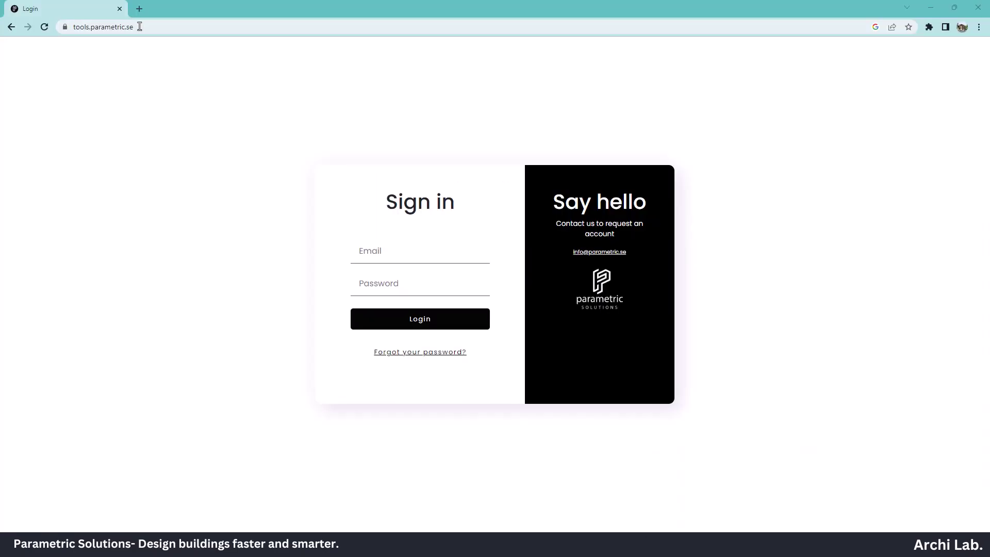
Sign in to tools.parametric.se by pasting the account e-mail and password
left_click(141, 27)
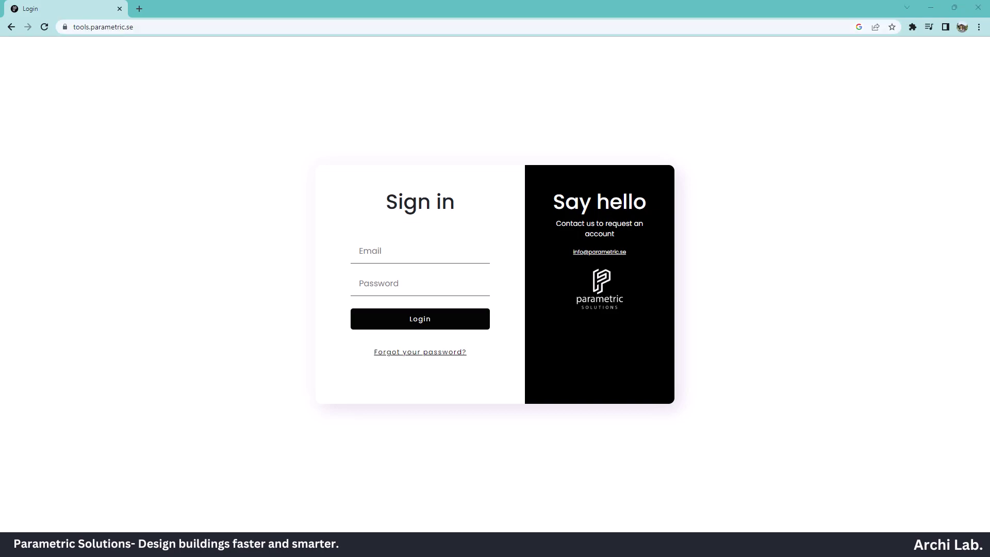
right_click(442, 255)
left_click(469, 335)
right_click(411, 288)
left_click(439, 367)
left_click(432, 327)
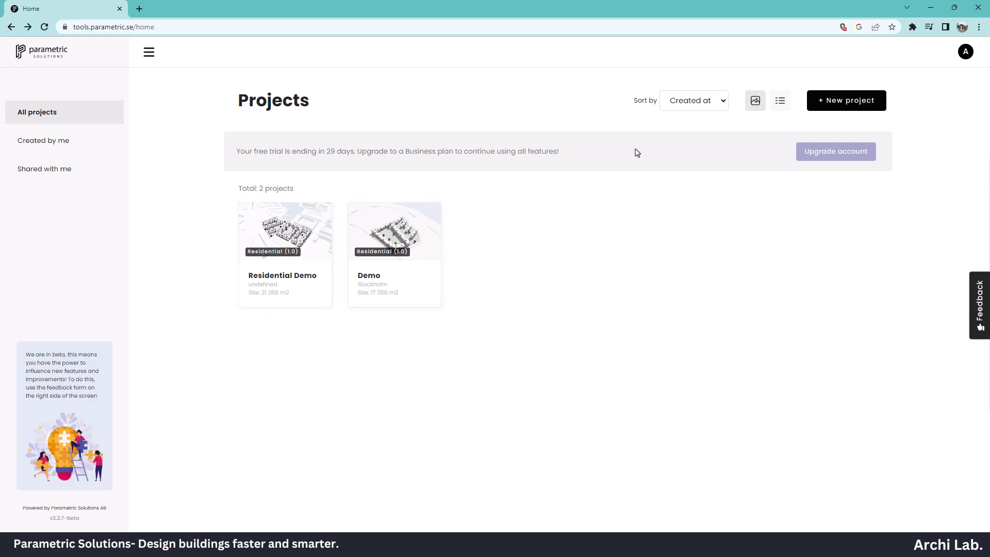
Sort projects A-Z, try list and thumbnail views, and cancel a new project
left_click(679, 105)
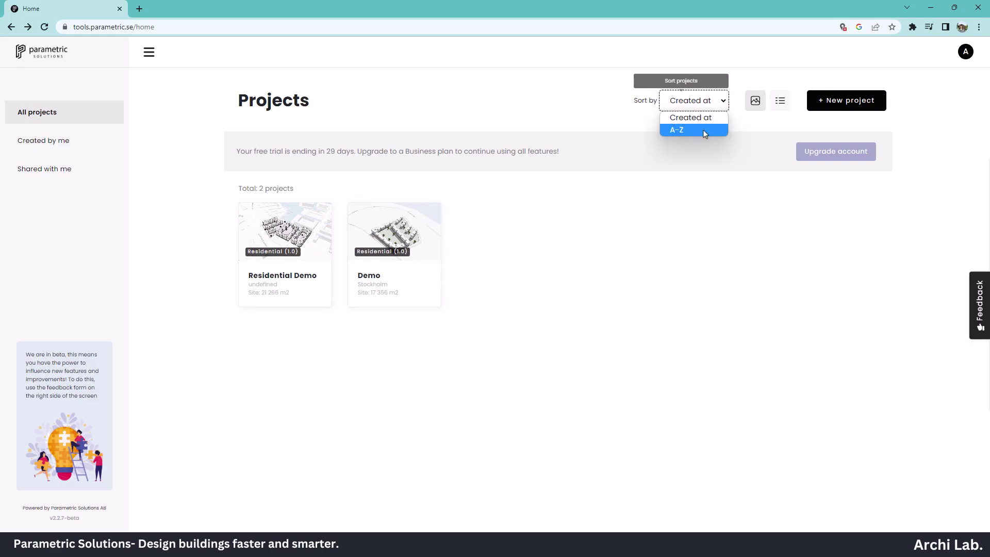
left_click(703, 129)
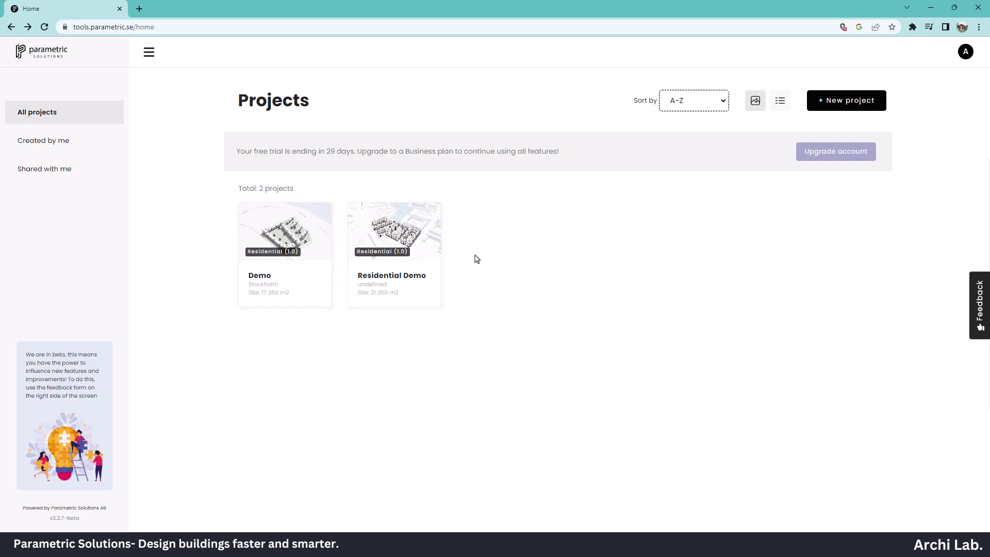
left_click(781, 100)
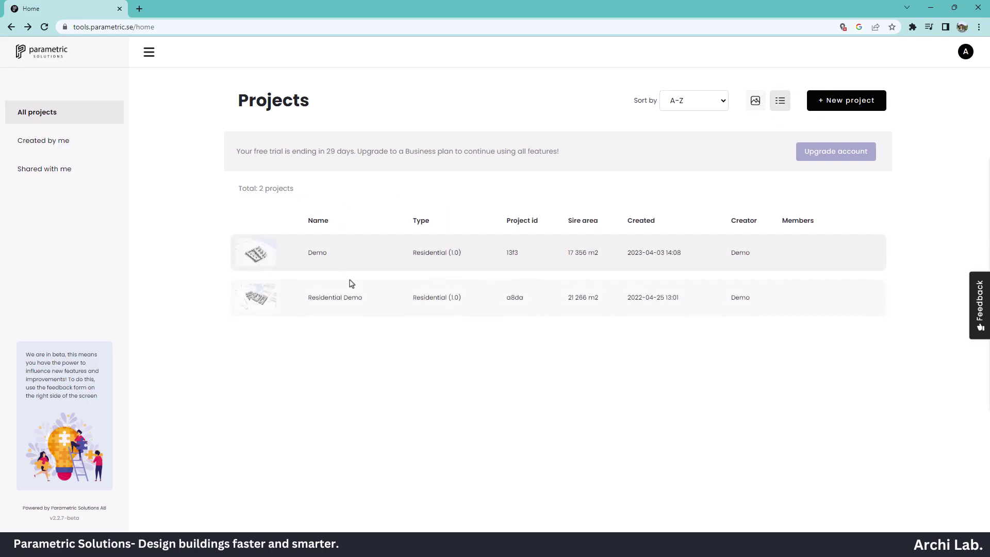
left_click(755, 101)
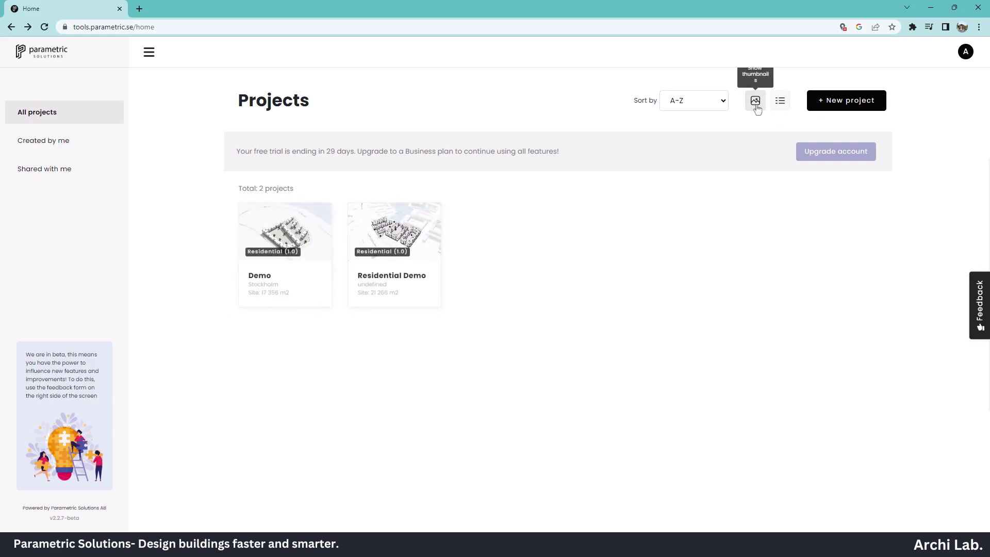
left_click(842, 102)
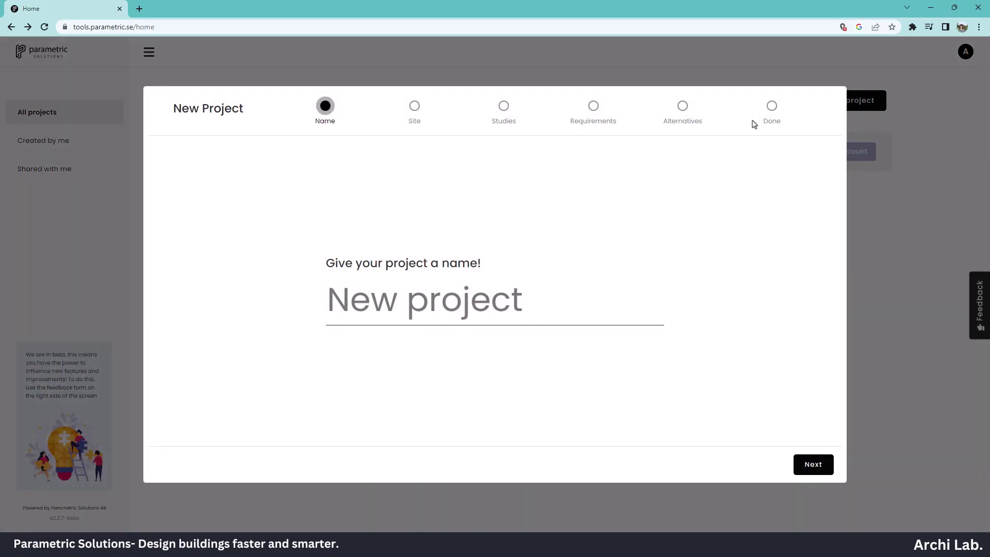
left_click(878, 228)
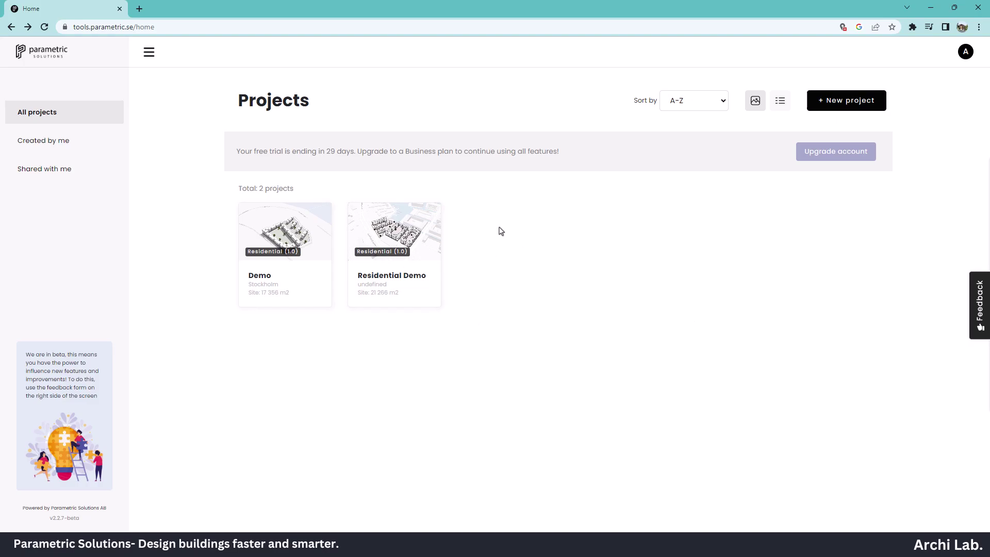
Open the Demo project and highlight its title, Residential (1.0) type and site area
left_click(297, 235)
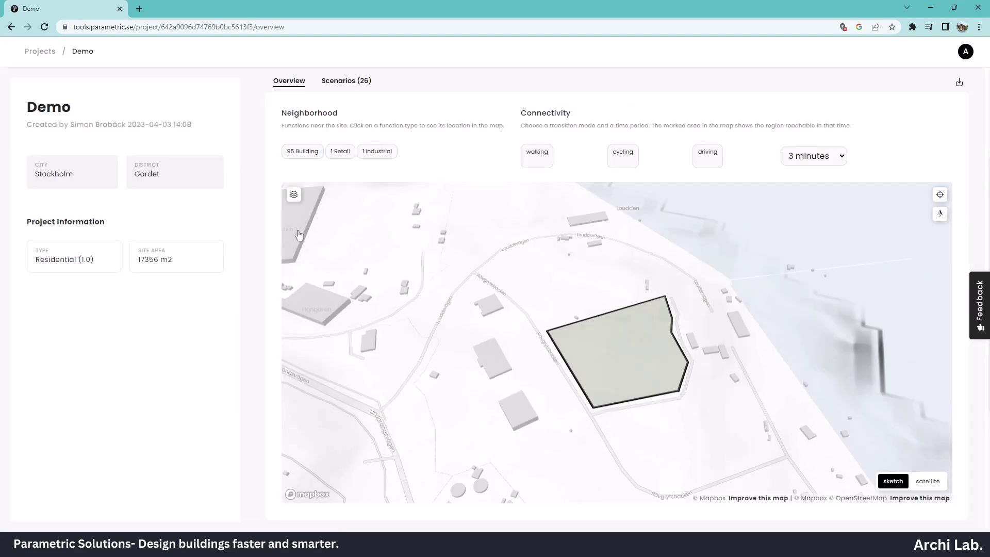
left_click_drag(28, 106, 83, 122)
left_click(85, 170)
left_click_drag(37, 262, 177, 261)
left_click(132, 282)
left_click(175, 292)
Tilt the site map into 3D and toggle the Context Buildings layer off and on
right_click_drag(619, 339, 531, 382)
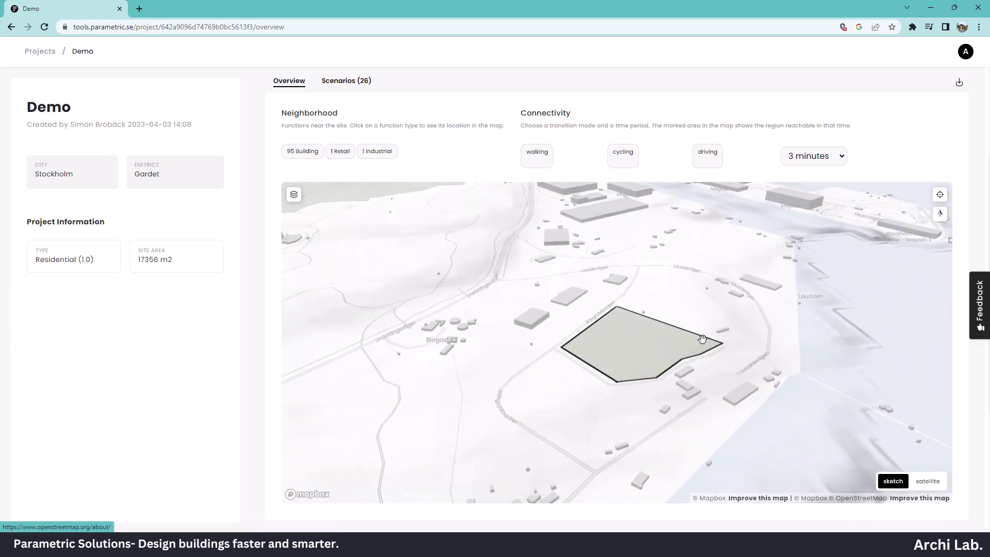
scroll(665, 372, "up", 3)
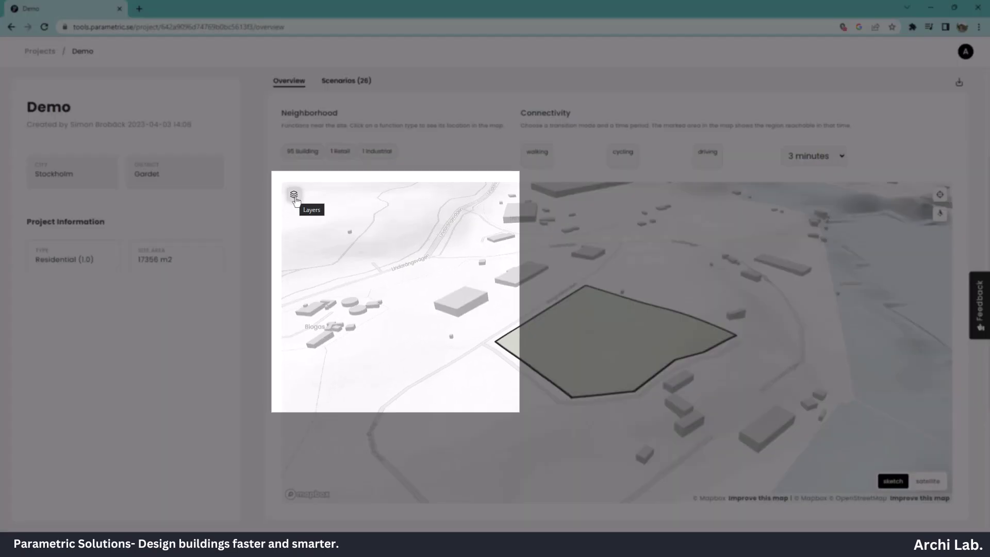
left_click(294, 199)
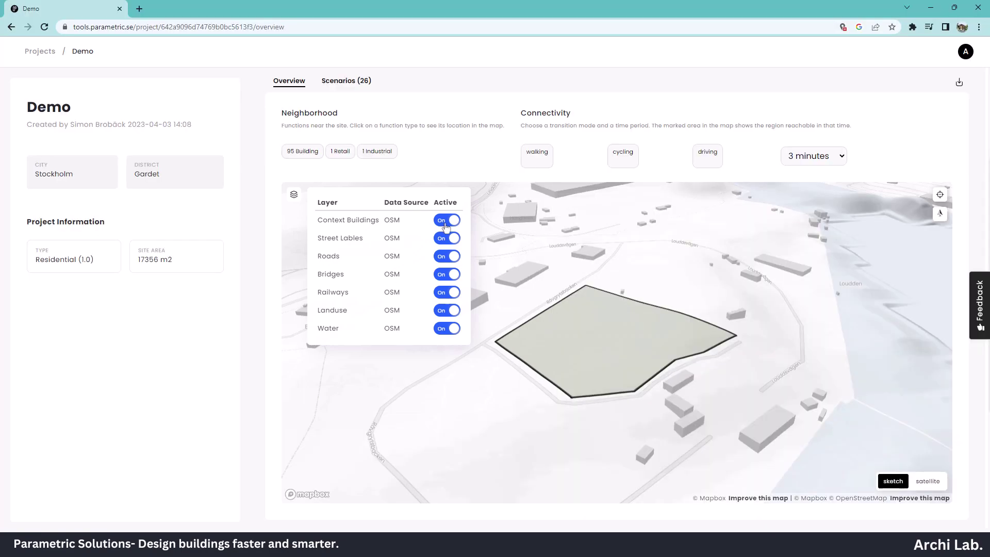
left_click(446, 221)
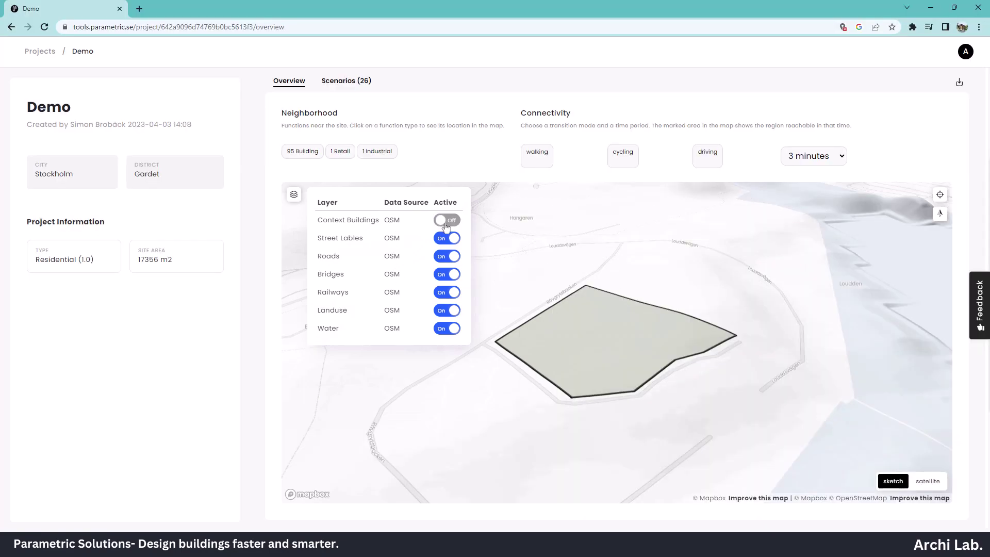
left_click(447, 222)
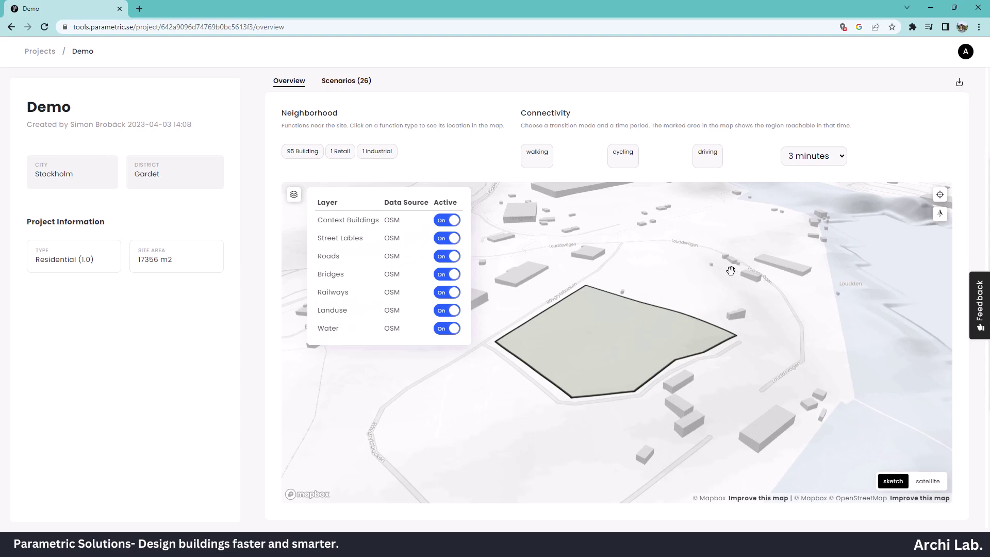
left_click(375, 177)
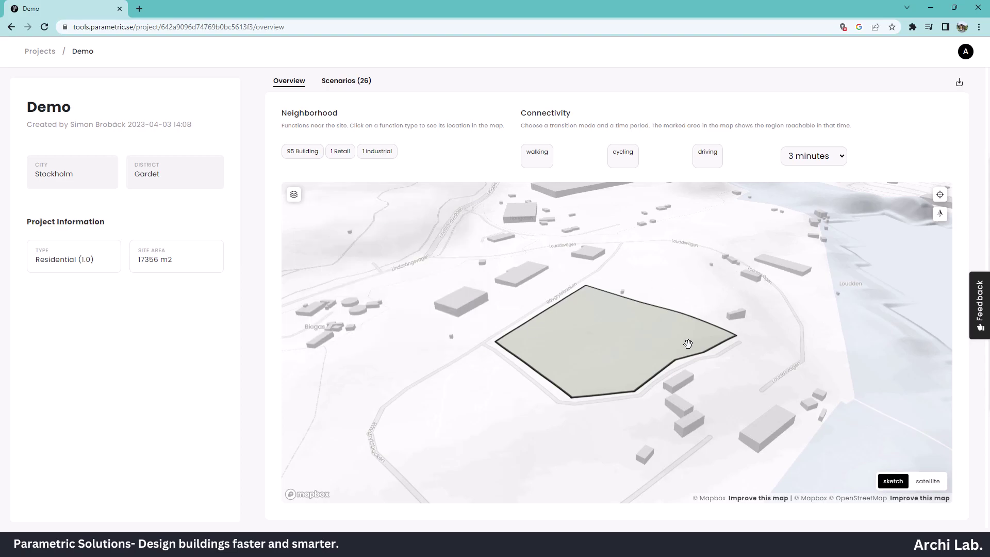
Compare satellite and sketch map styles, reset to north-up, then tilt into 3D again
left_click_drag(654, 363, 644, 365)
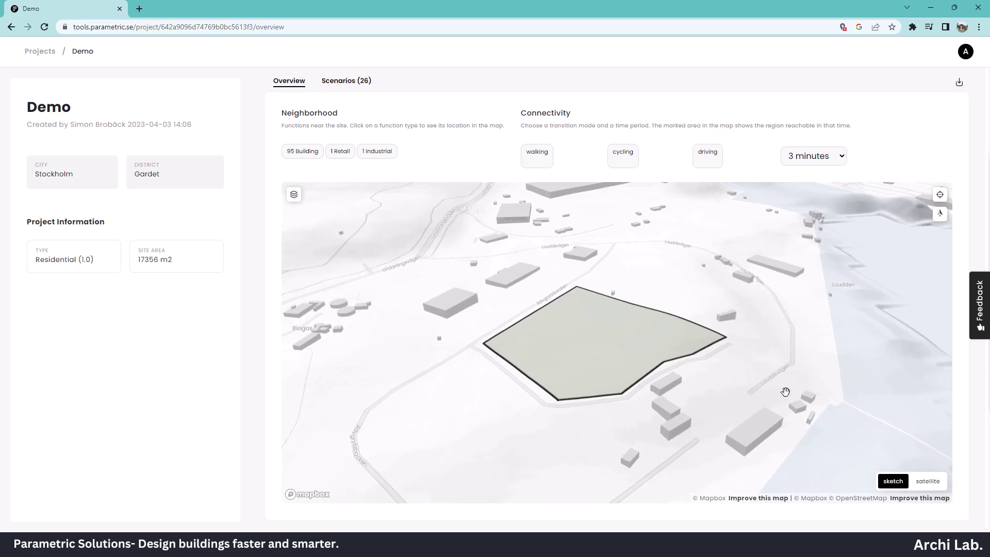
left_click(927, 485)
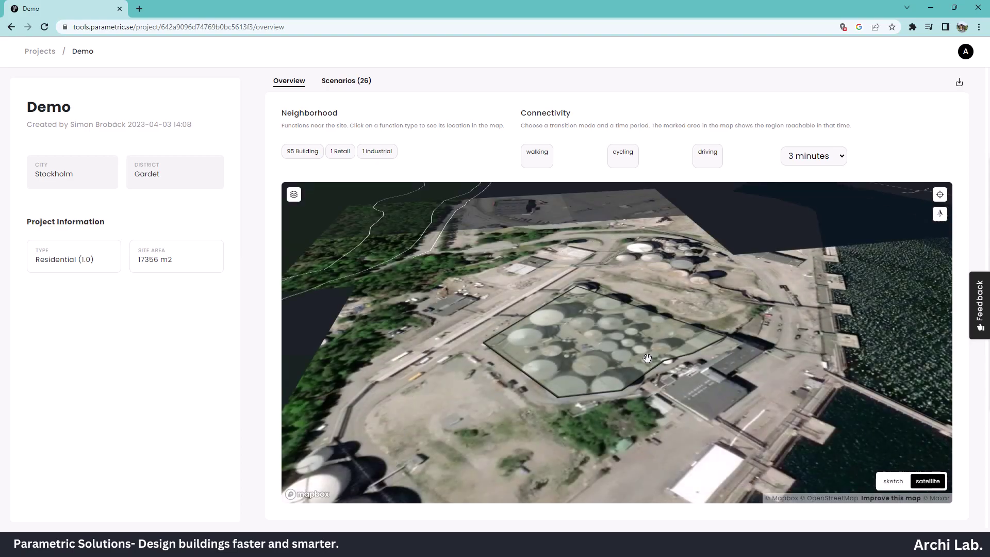
left_click(893, 481)
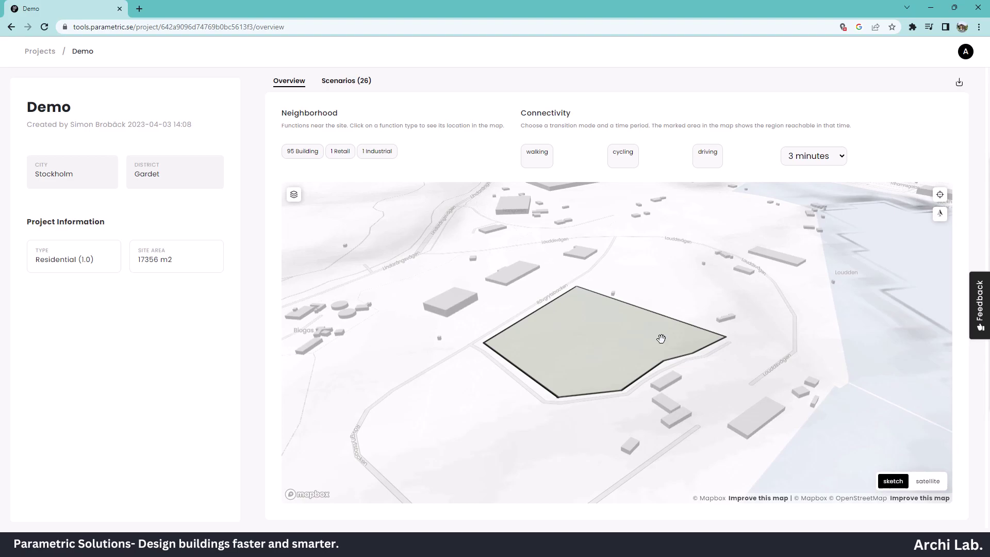
left_click(940, 196)
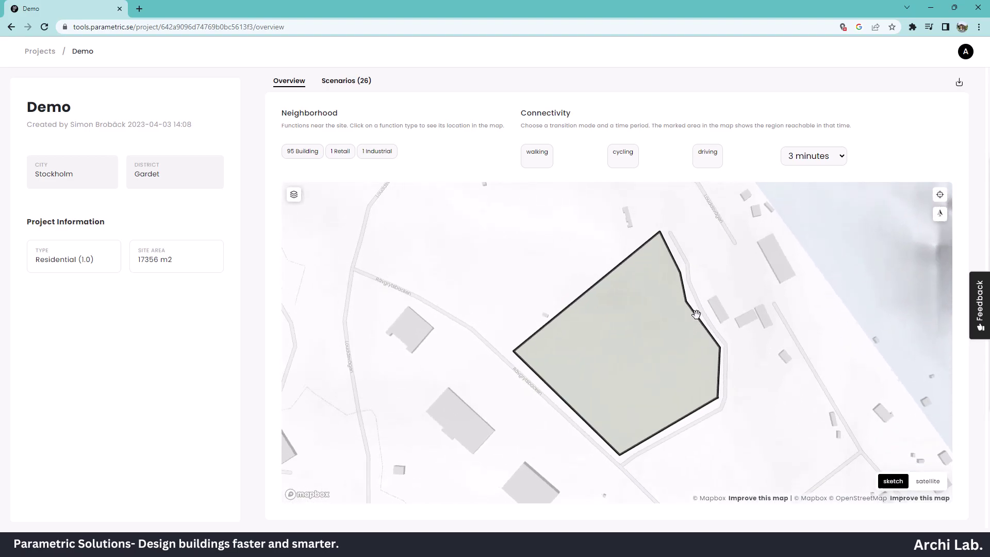
right_click_drag(728, 294, 535, 407)
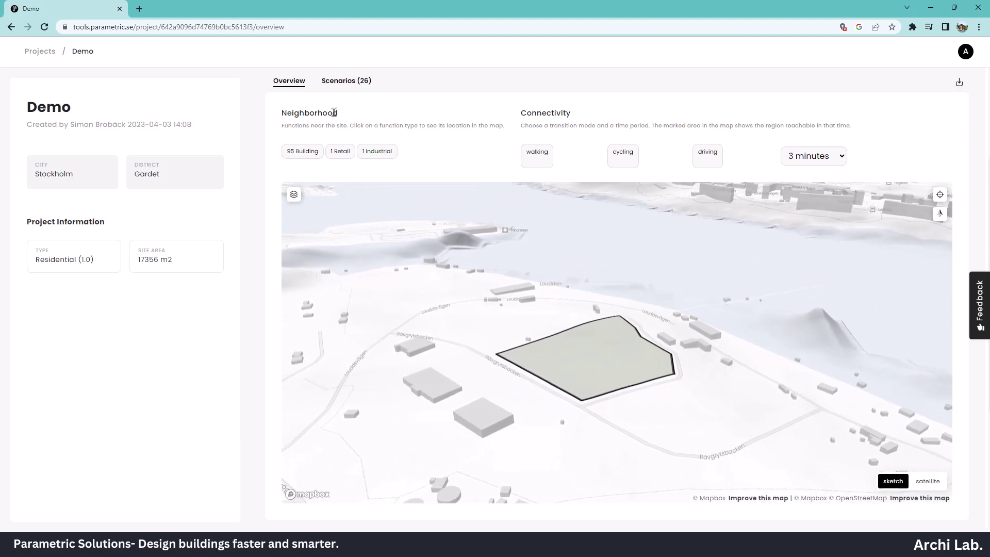
Highlight the 95 nearby buildings, locate the retail and industrial ones, and recenter the map
left_click(306, 153)
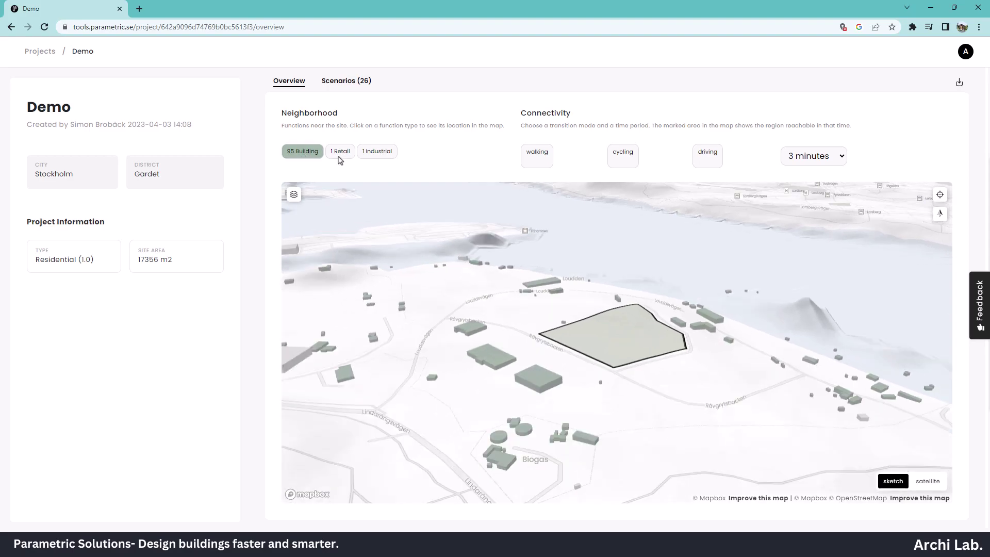
left_click(340, 152)
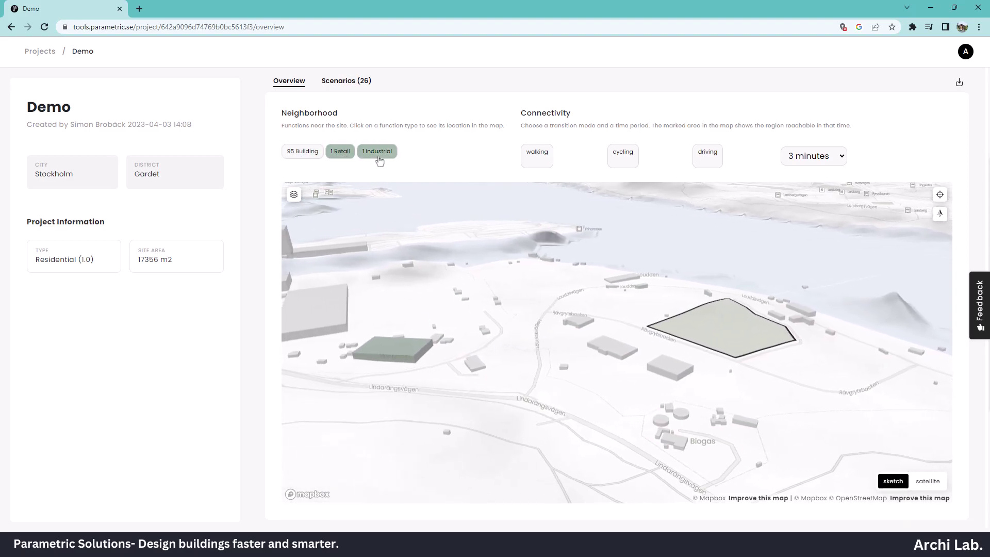
left_click(378, 155)
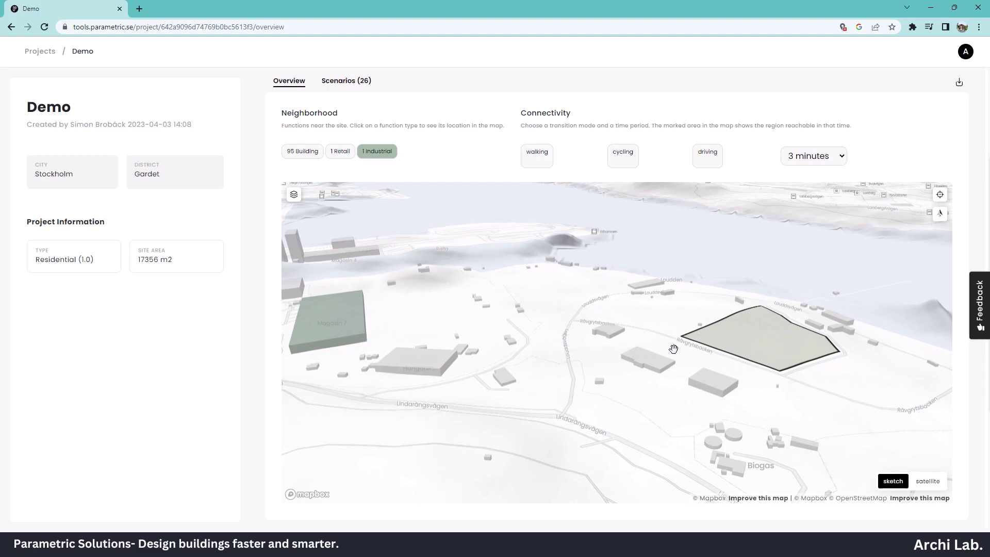
left_click_drag(664, 375, 491, 321)
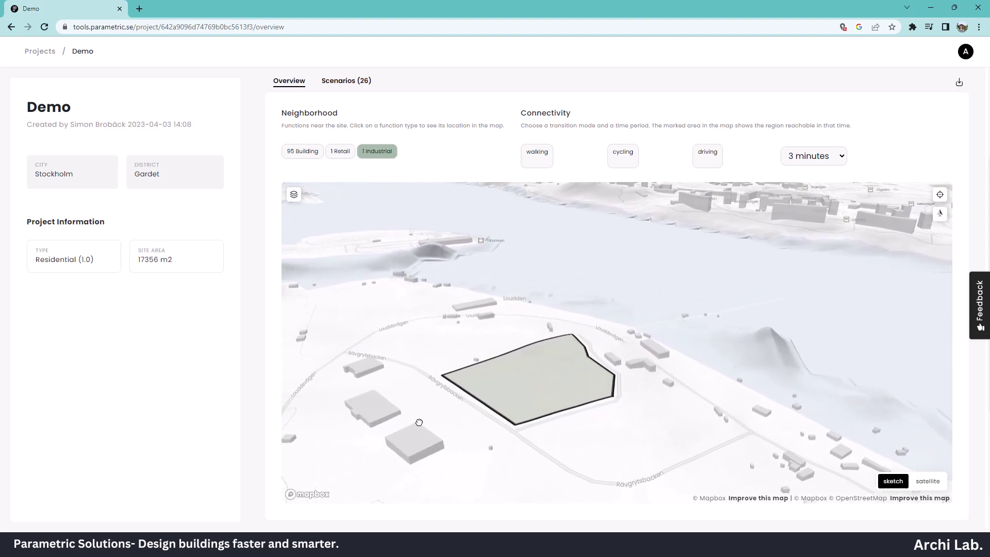
right_click_drag(492, 321, 508, 285)
right_click_drag(489, 349, 489, 326)
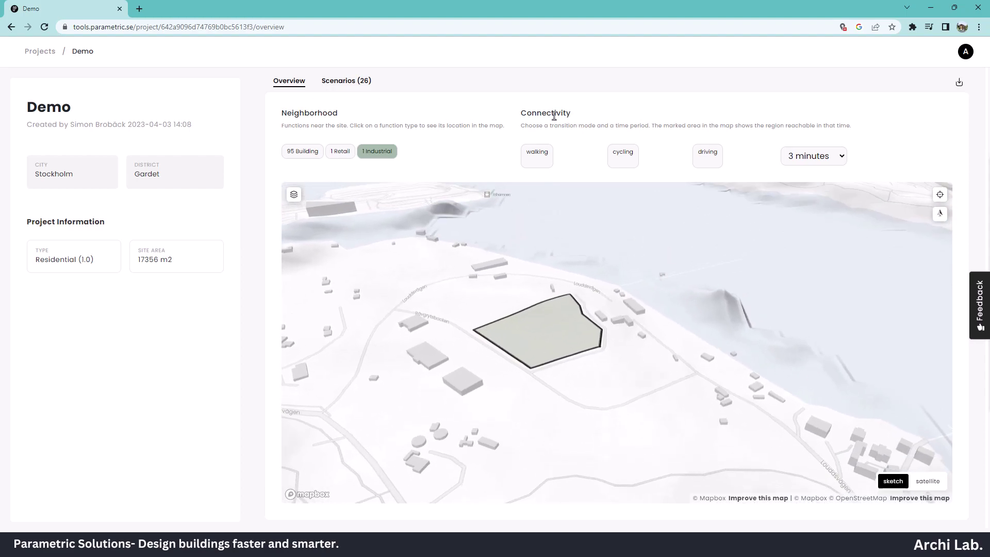
Compare 3-minute walking, cycling and driving reach areas with the industrial building hidden
left_click(835, 159)
left_click(540, 163)
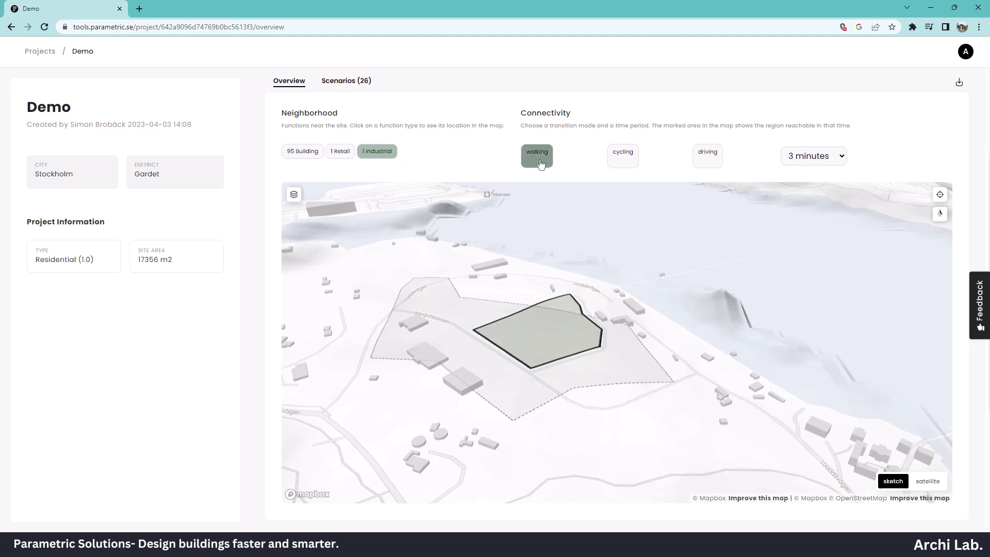
left_click(379, 154)
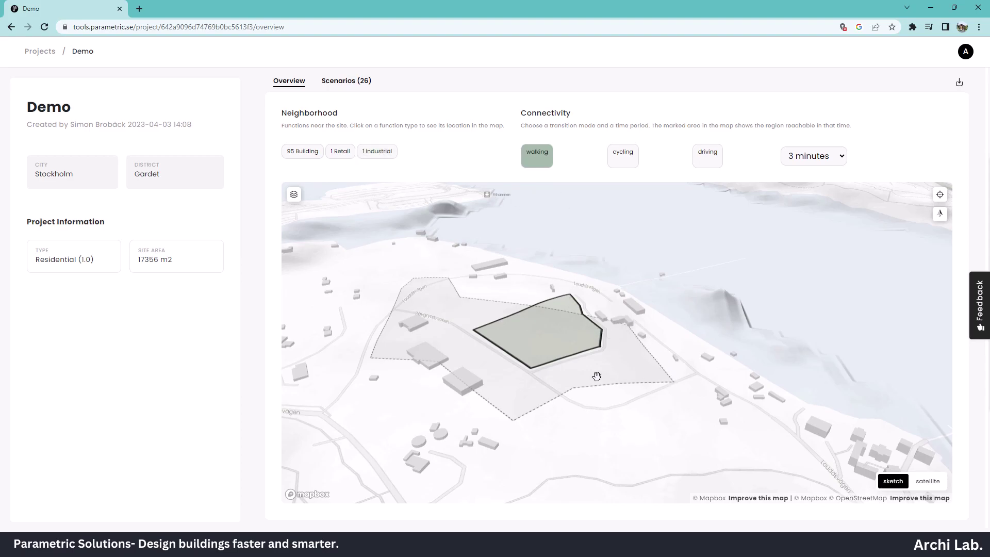
right_click_drag(455, 364, 506, 348)
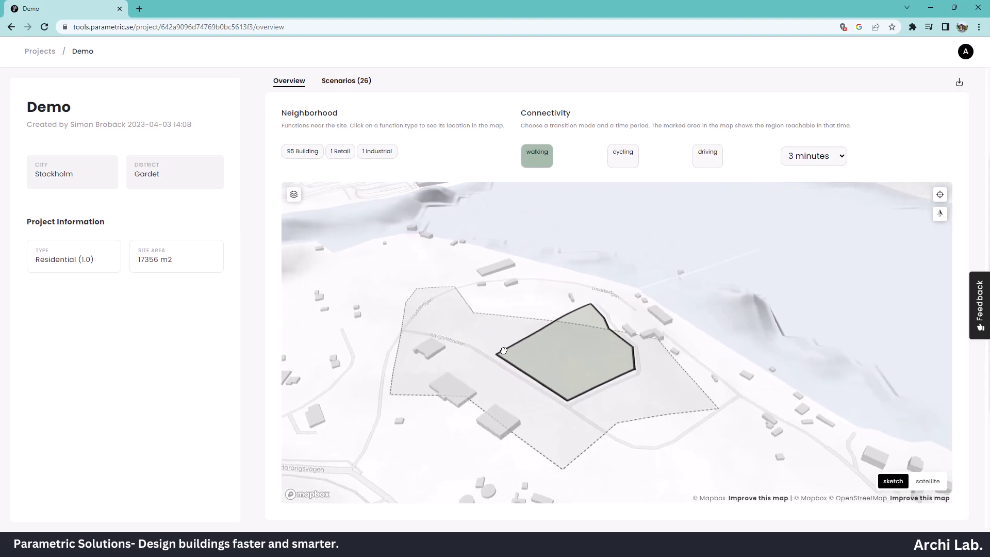
left_click(622, 162)
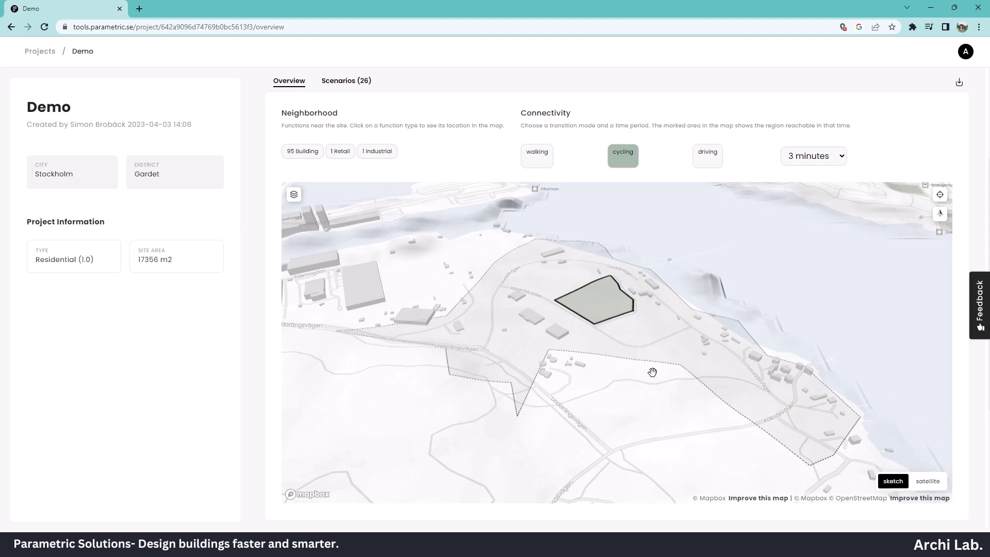
left_click(712, 164)
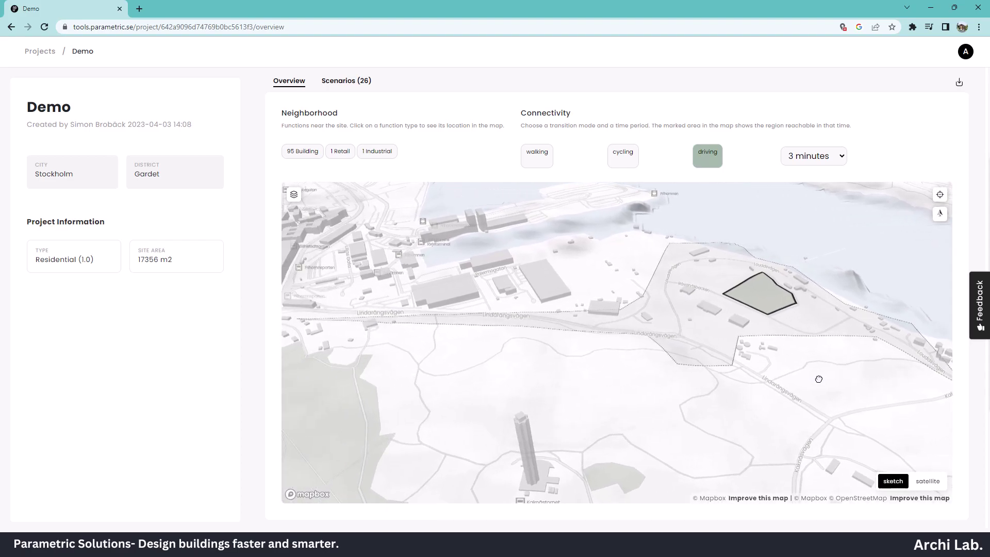
scroll(697, 381, "down", 3)
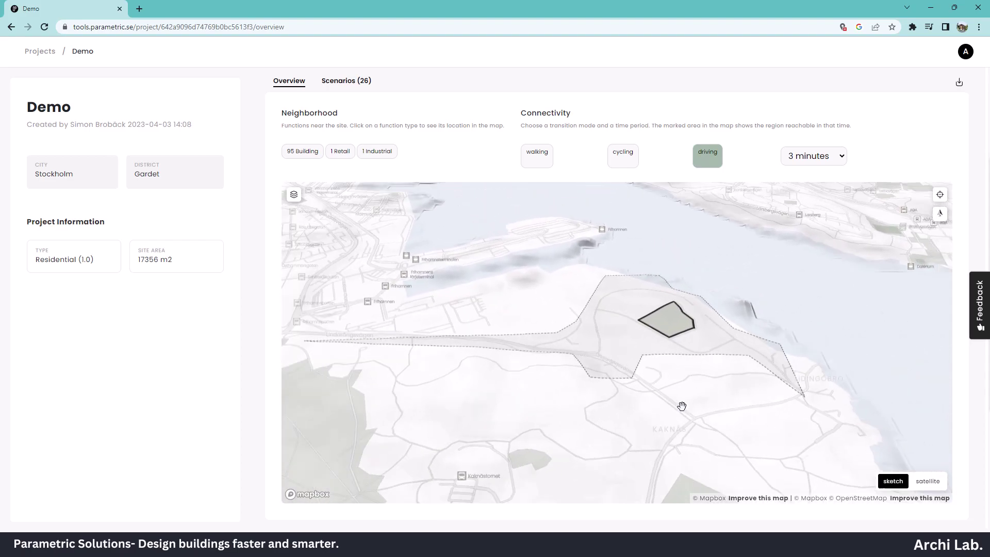
mouse_move(643, 414)
right_mouse_down()
mouse_move(625, 420)
mouse_move(630, 391)
mouse_move(639, 387)
mouse_move(648, 405)
right_mouse_up()
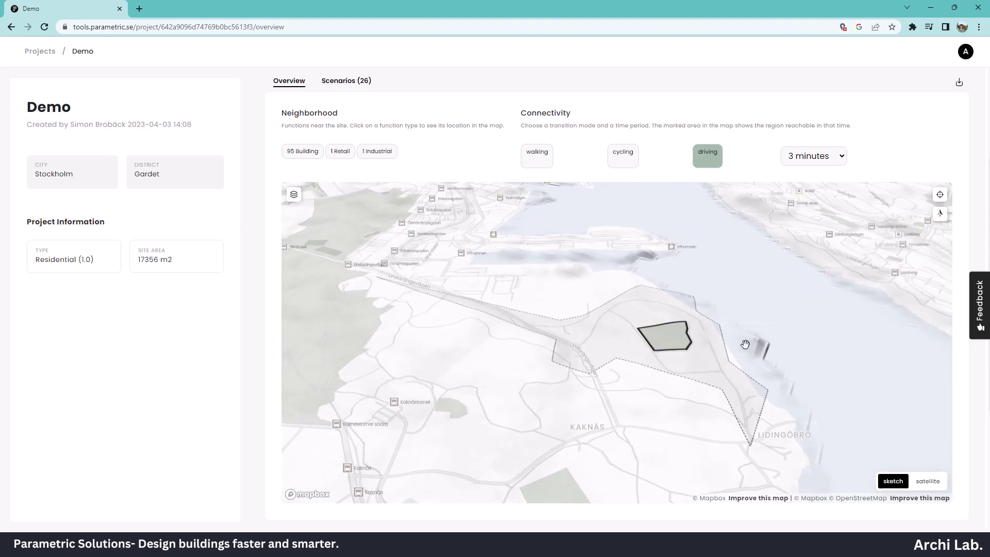
Open the Scenarios (26) tab and scroll through the scenario cards and back
left_click(364, 86)
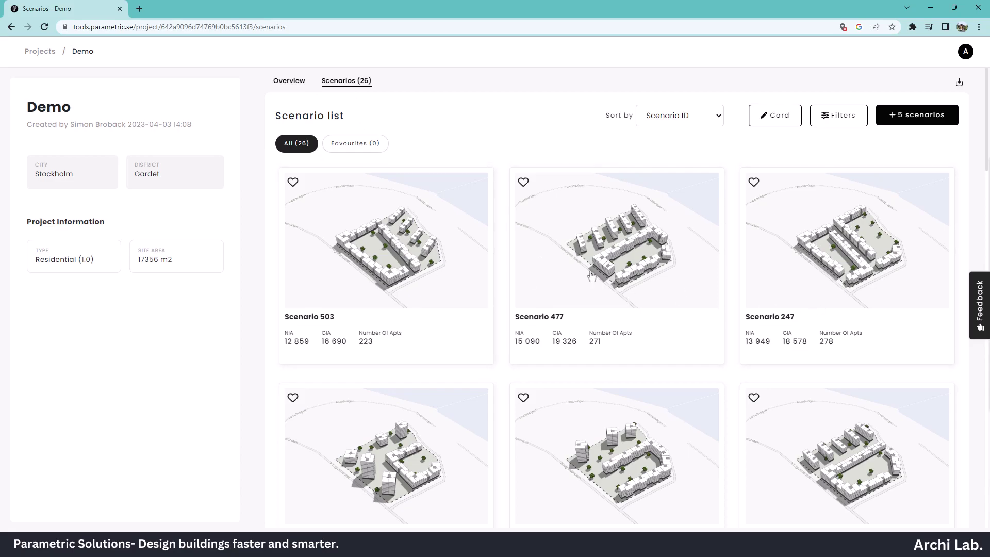
scroll(526, 277, "down", 8)
scroll(529, 277, "down", 20)
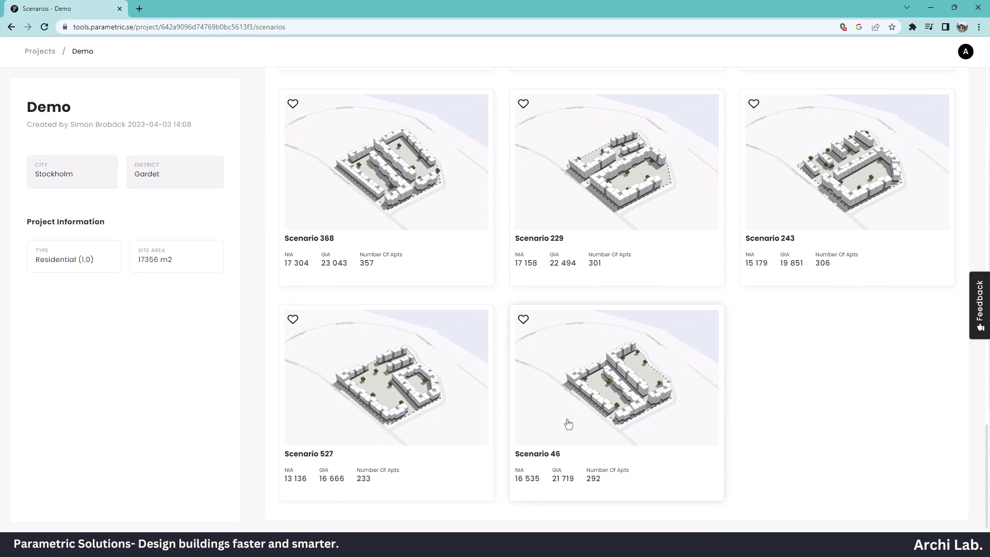
scroll(560, 453, "up", 10)
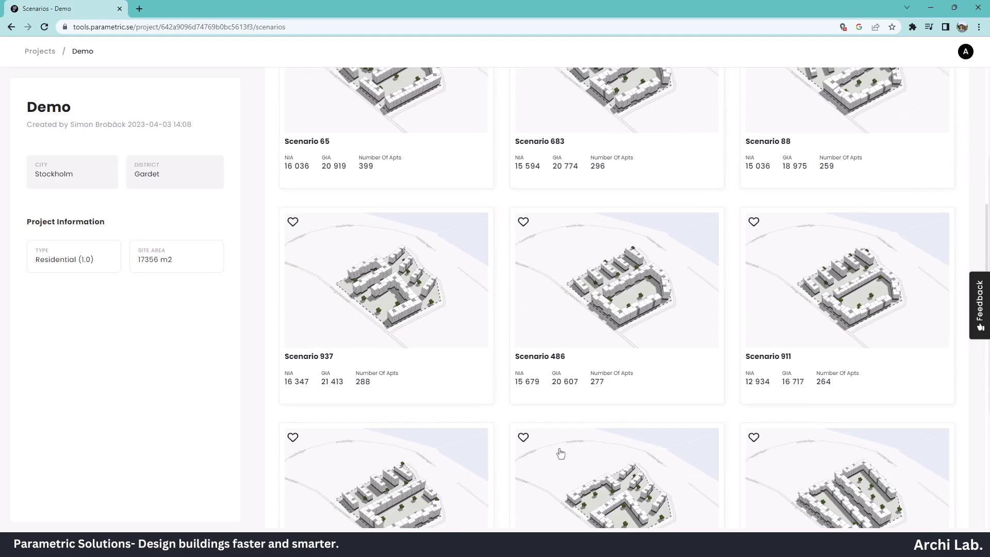
scroll(561, 454, "up", 6)
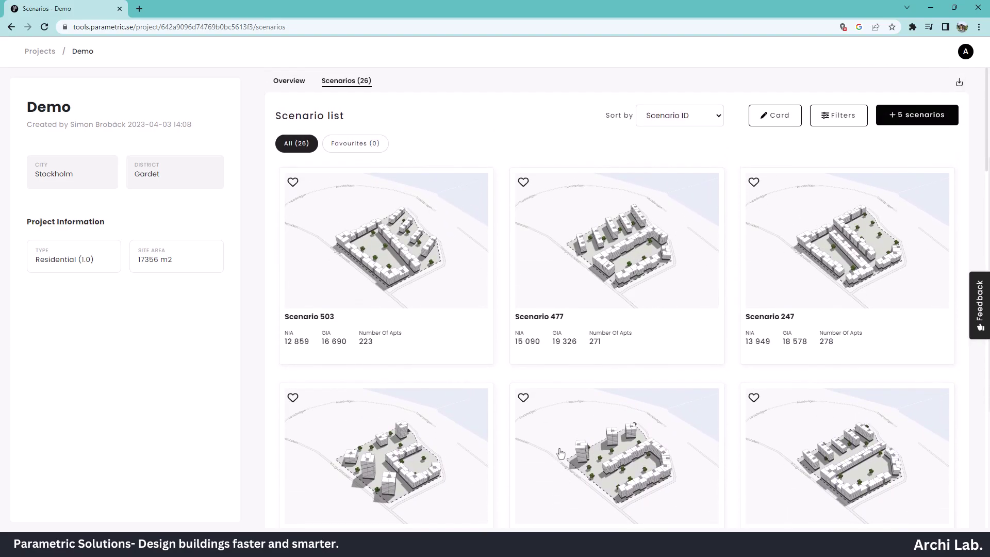
left_click(684, 125)
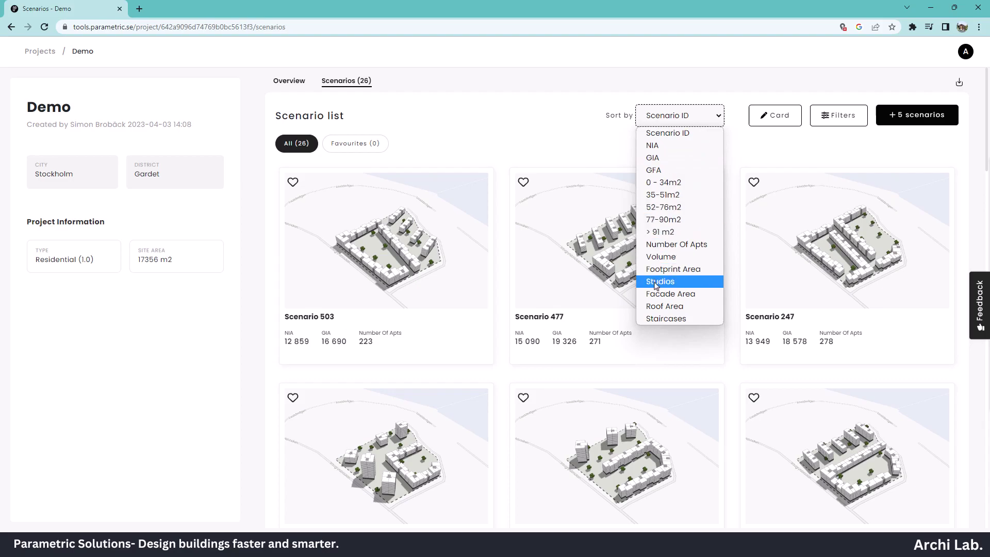
left_click(590, 149)
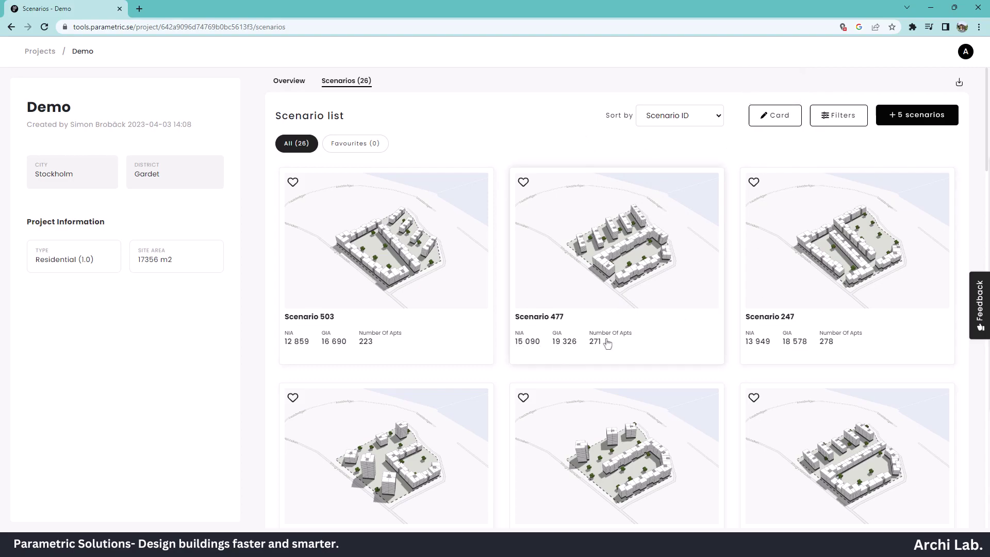
left_click(775, 115)
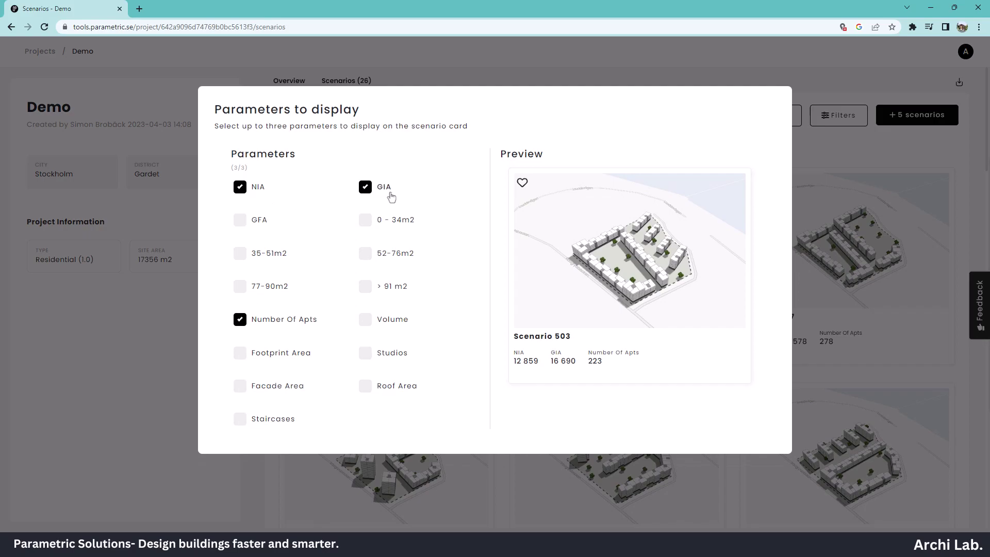
left_click(240, 320)
left_click(240, 320)
left_click(683, 84)
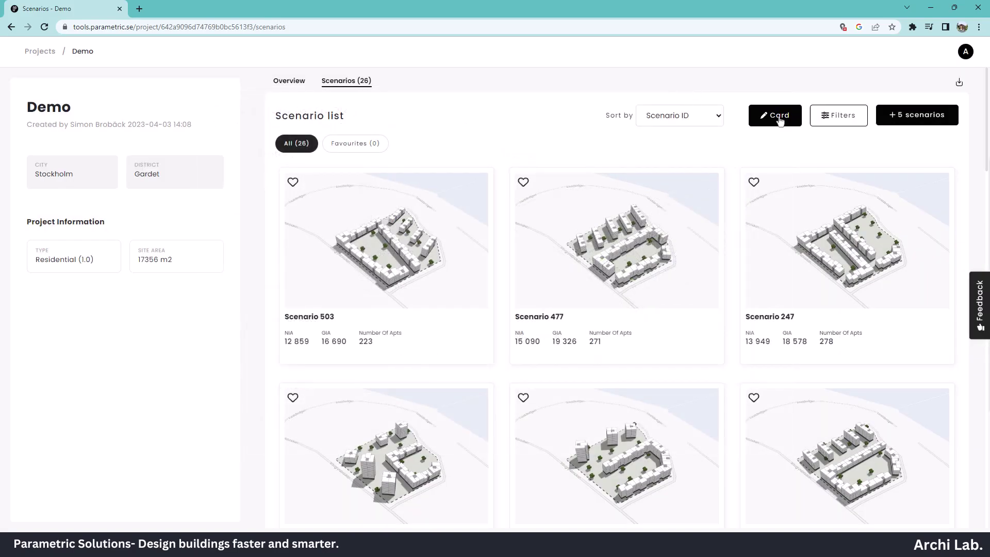
Show the Filters parallel-coordinates chart and scroll down the scenario list
left_click(824, 121)
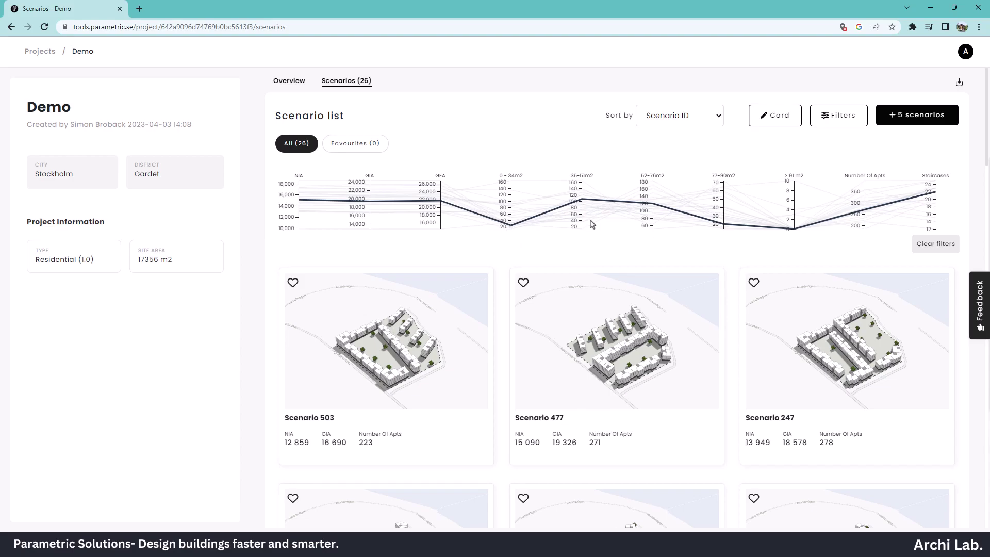
scroll(458, 275, "down", 4)
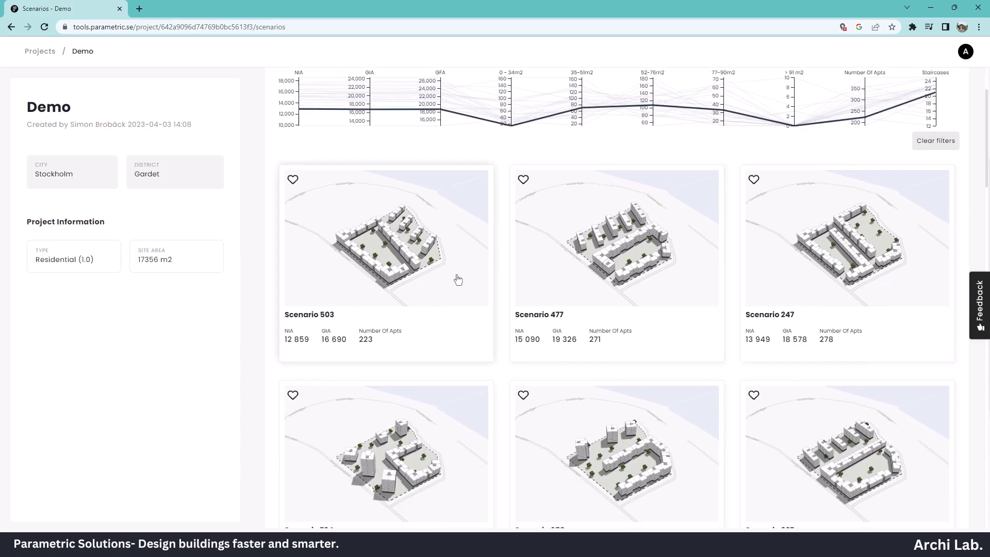
scroll(607, 355, "down", 8)
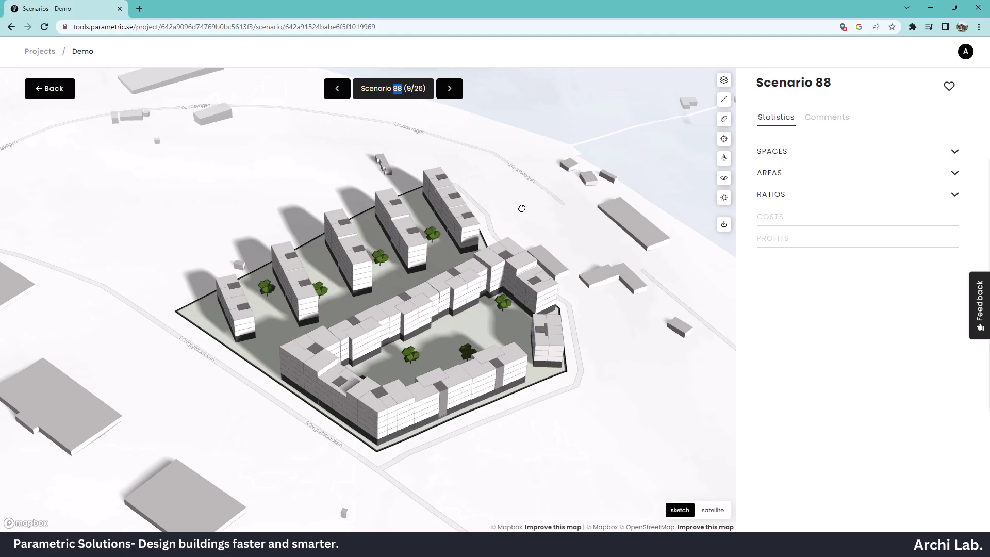
Orbit, tilt and zoom around Scenario 88's buildings with satellite imagery beneath
right_click_drag(466, 305, 548, 367)
scroll(434, 313, "up", 5)
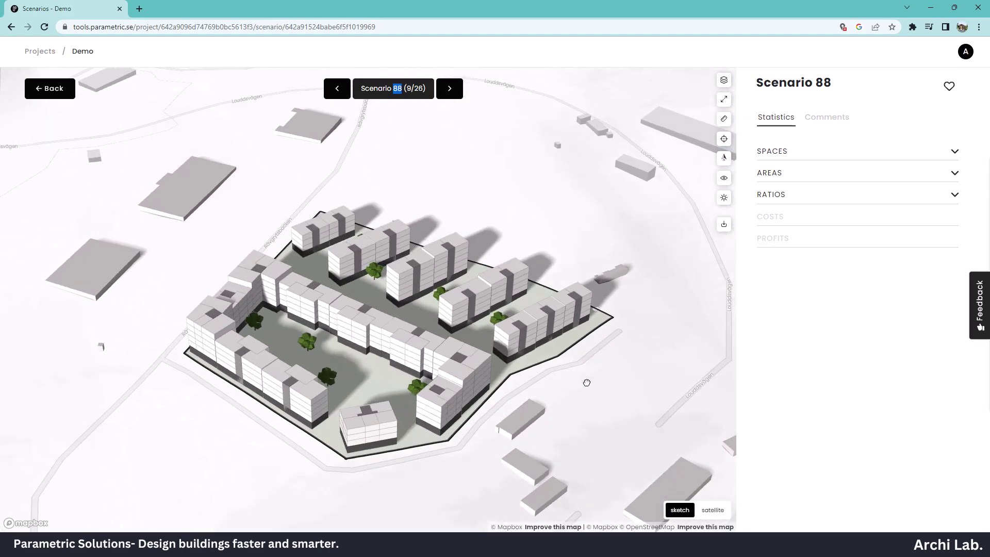
left_click(713, 510)
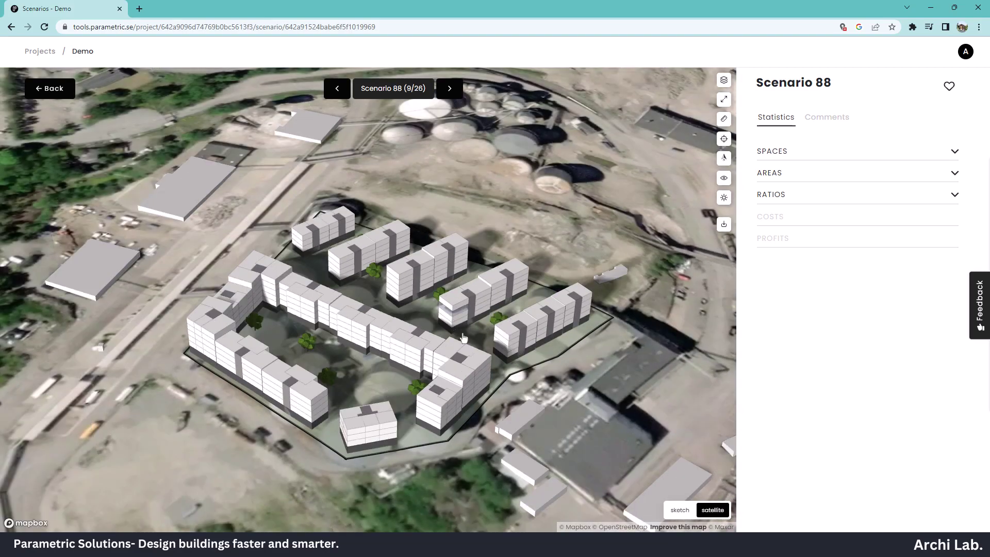
mouse_move(472, 336)
right_mouse_down()
mouse_move(589, 370)
mouse_move(531, 389)
mouse_move(586, 358)
mouse_move(613, 288)
mouse_move(439, 356)
mouse_move(361, 340)
right_mouse_up()
scroll(351, 337, "up", 5)
scroll(351, 336, "down", 4)
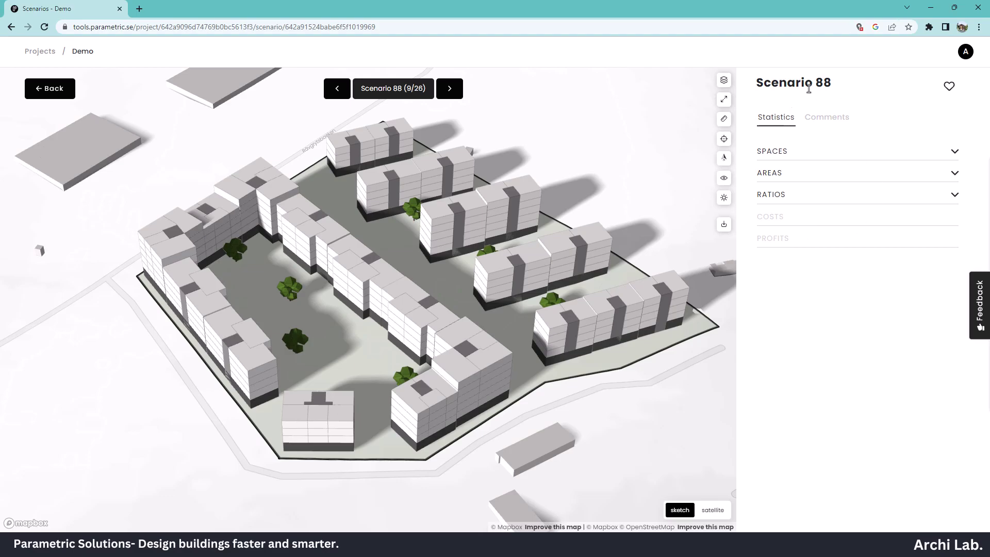
Expand Scenario 88's apartment size breakdown and area statistics
left_click(917, 156)
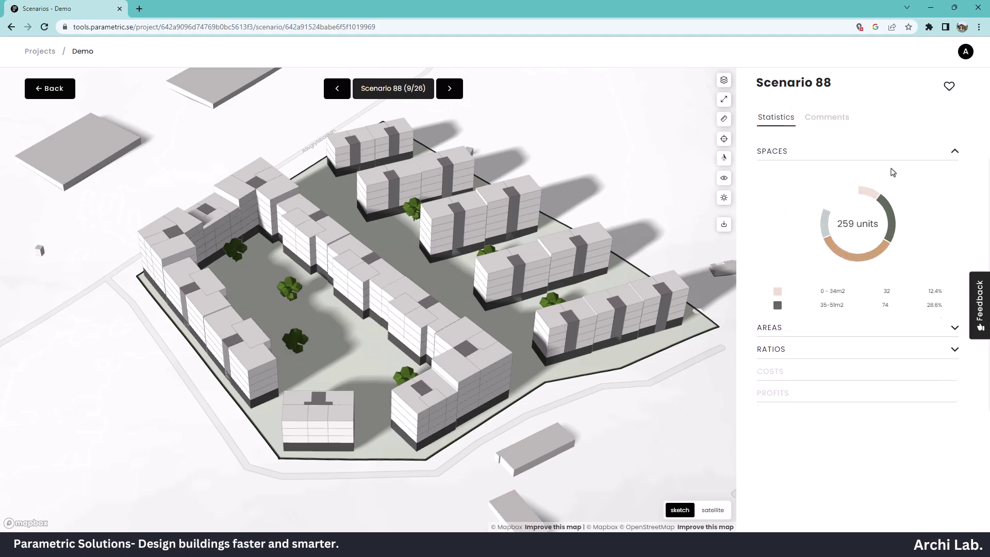
mouse_move(825, 230)
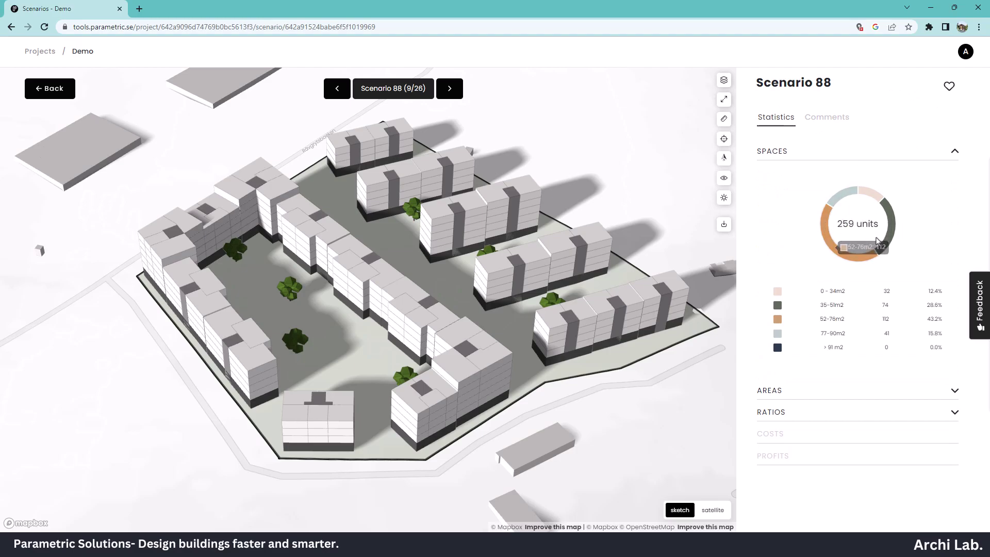
mouse_move(849, 197)
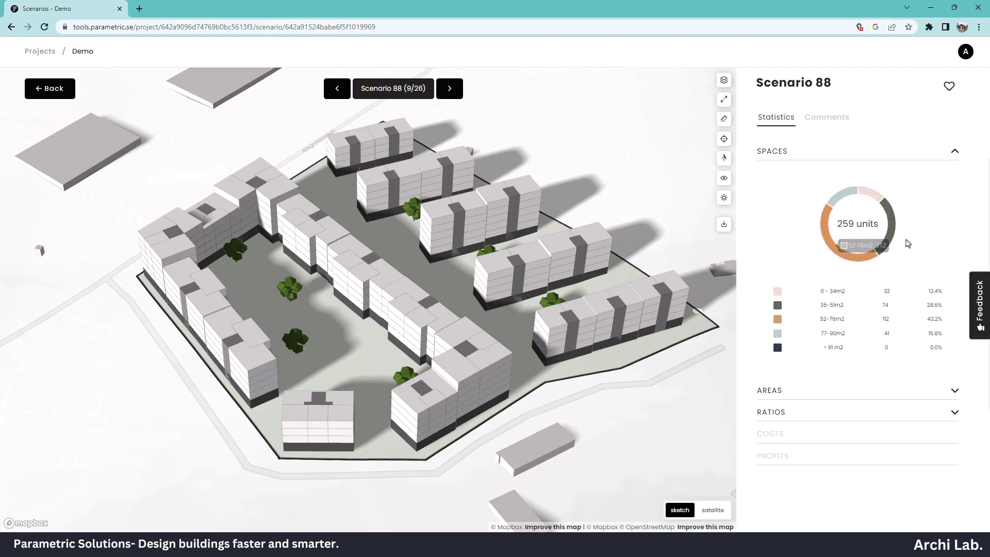
left_click(839, 390)
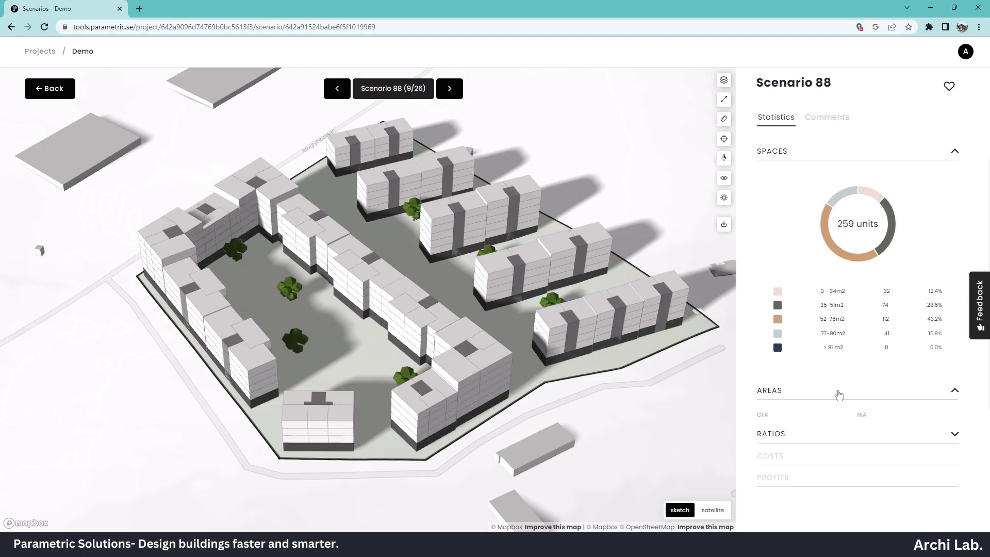
scroll(839, 390, "down", 3)
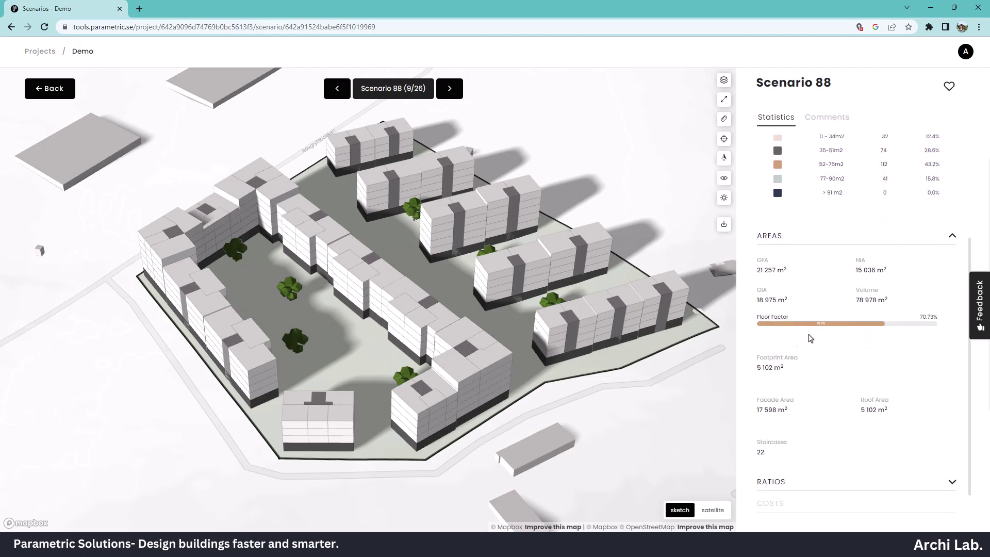
scroll(782, 436, "down", 1)
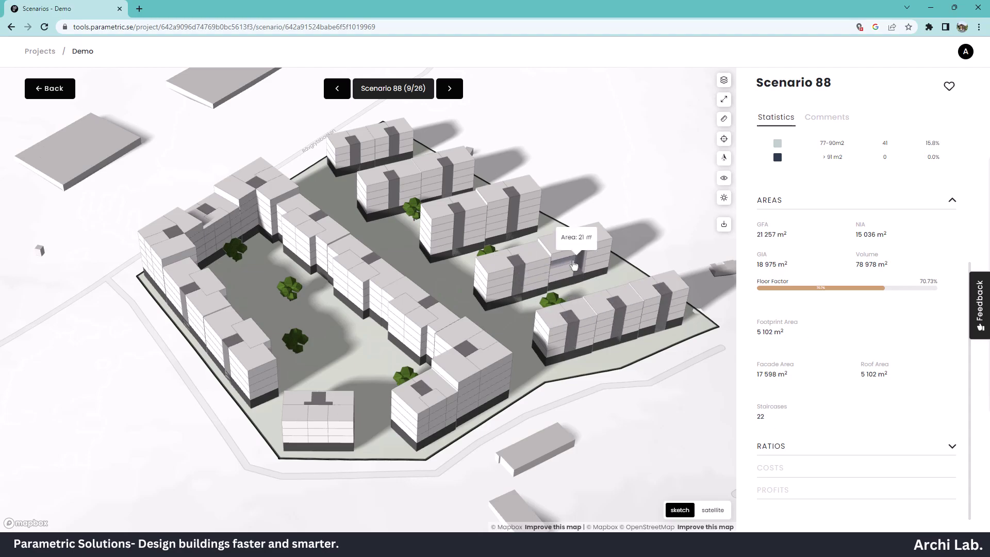
Review ratios (GIA/GFA 89.26%, NIA/GFA 70.73%) and check a 62 m² block in 3D
left_click(862, 447)
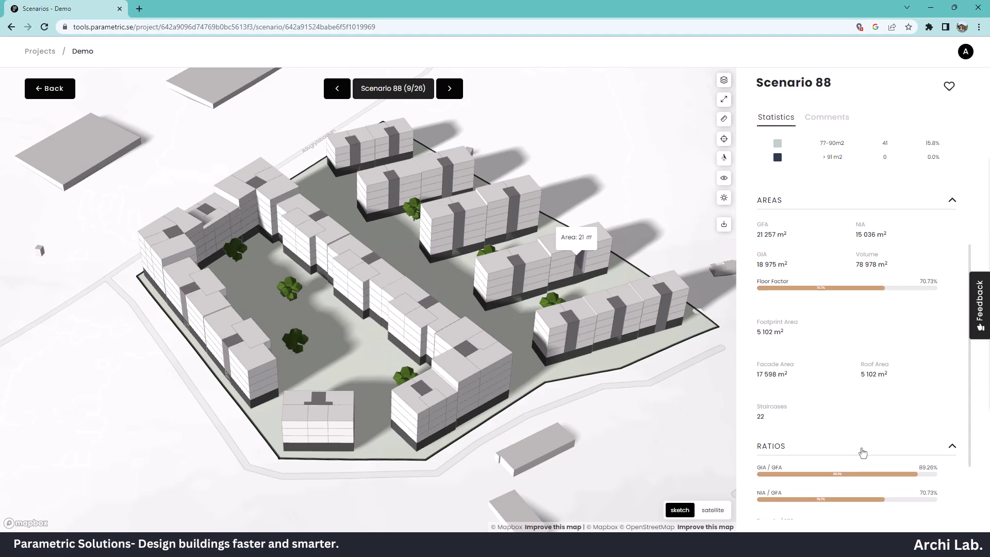
scroll(856, 423, "down", 2)
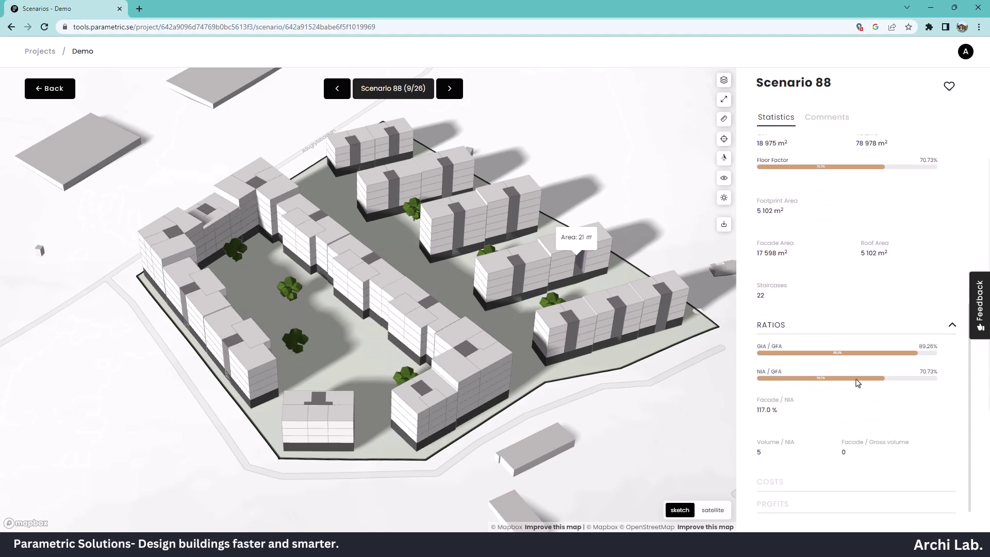
scroll(589, 319, "up", 1)
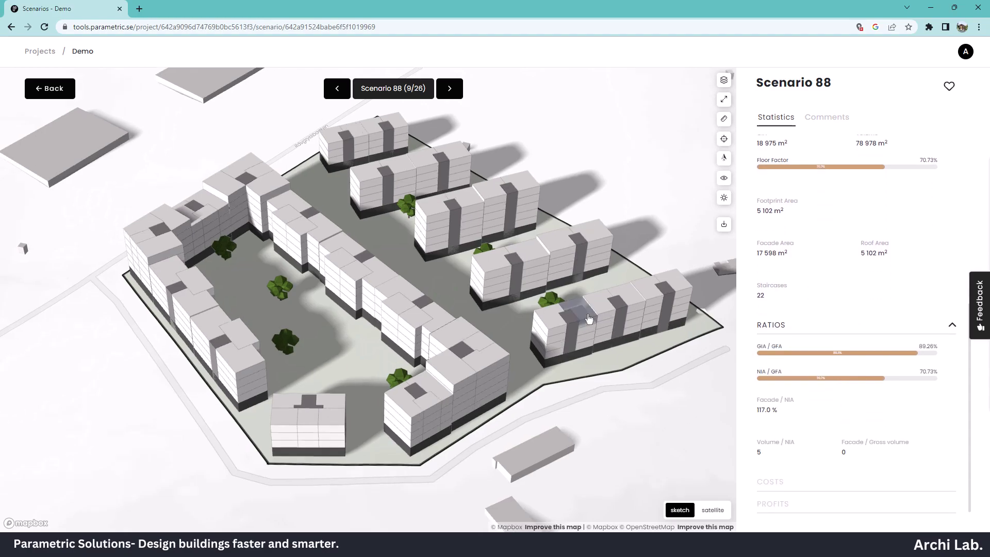
scroll(589, 318, "up", 5)
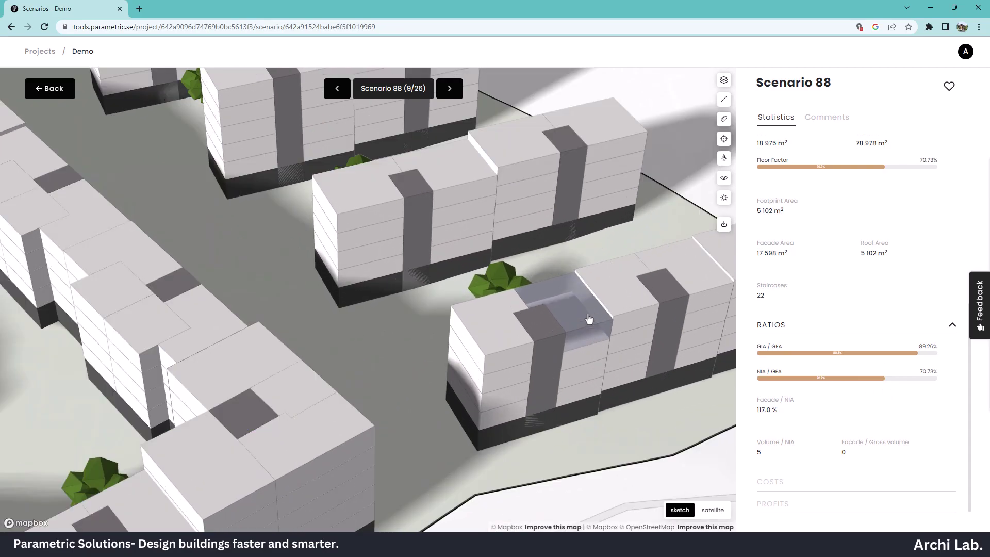
scroll(589, 318, "up", 3)
mouse_move(593, 324)
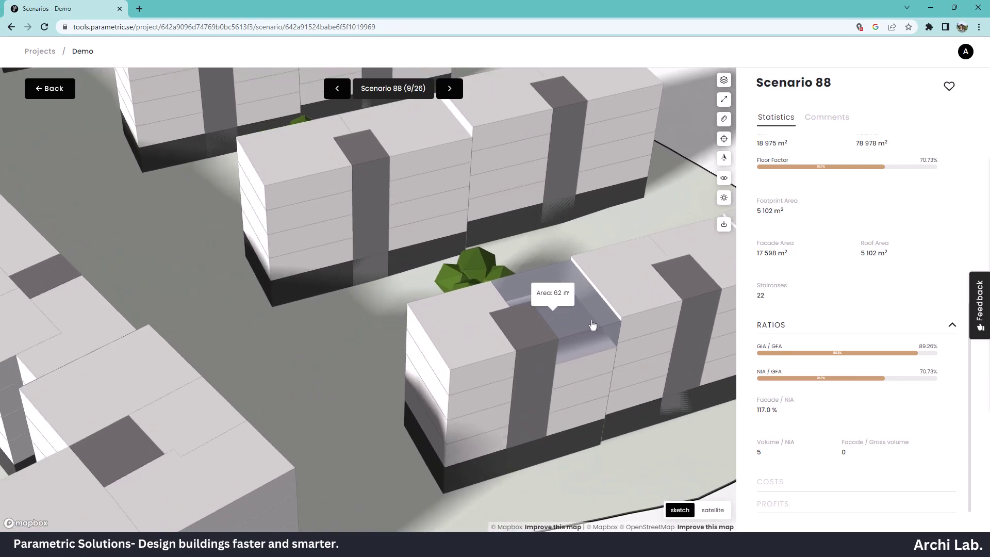
scroll(580, 322, "down", 5)
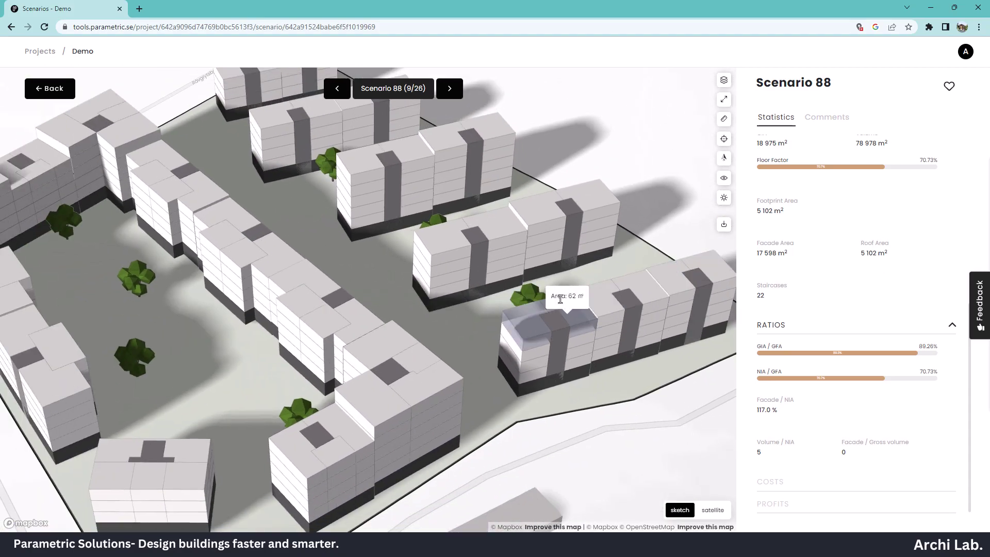
Measure a 17.6 m distance between two site points, then recenter on the whole site
left_click(724, 80)
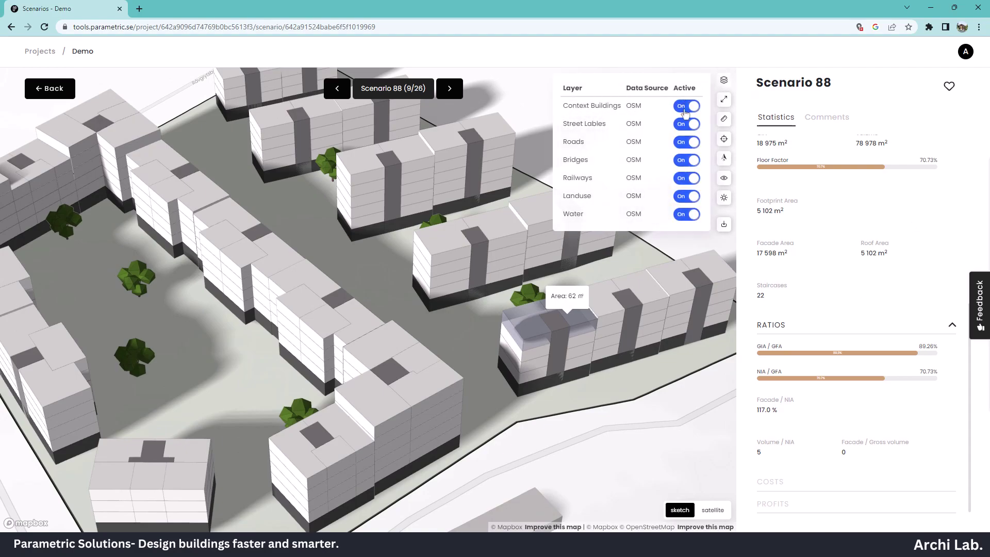
left_click(724, 80)
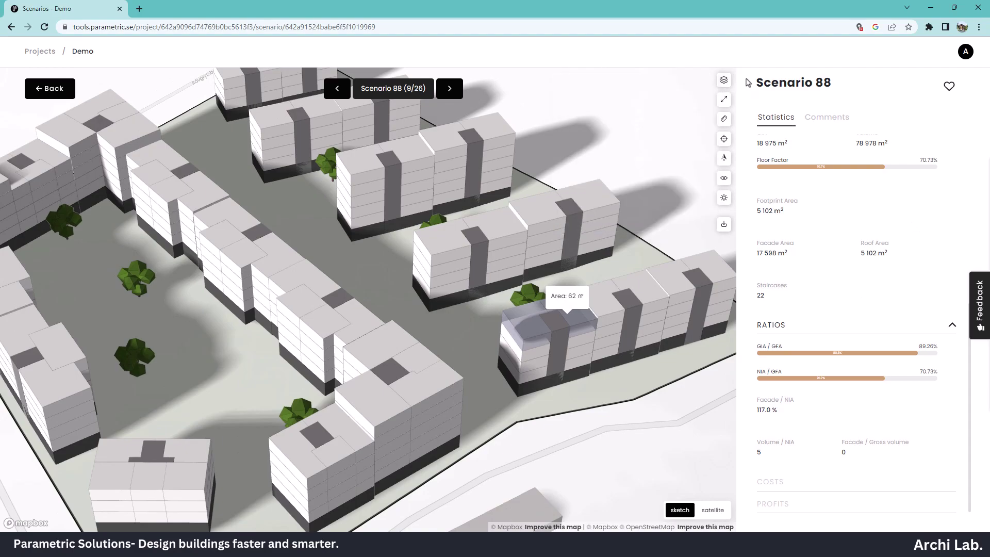
left_click(724, 118)
scroll(514, 415, "up", 5)
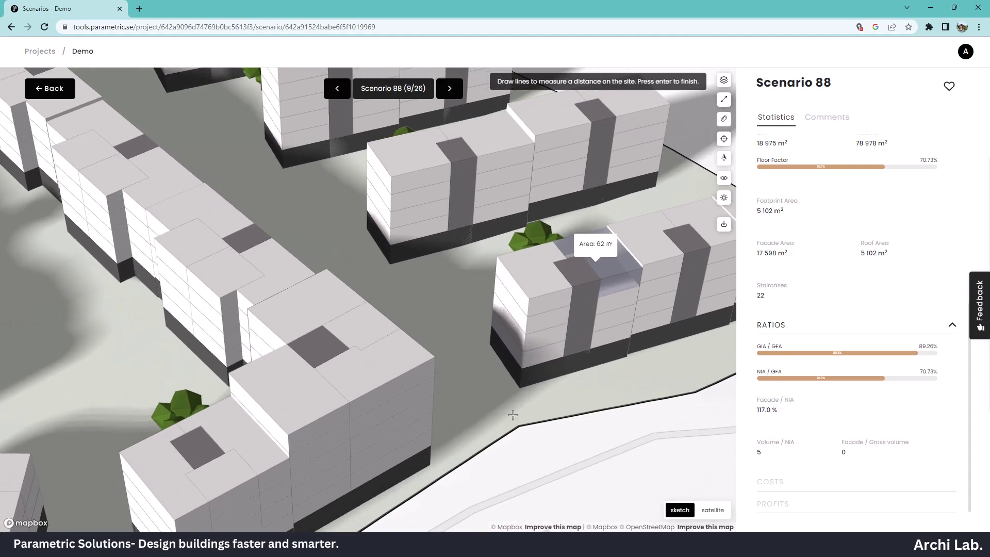
left_click(399, 483)
left_click(522, 380)
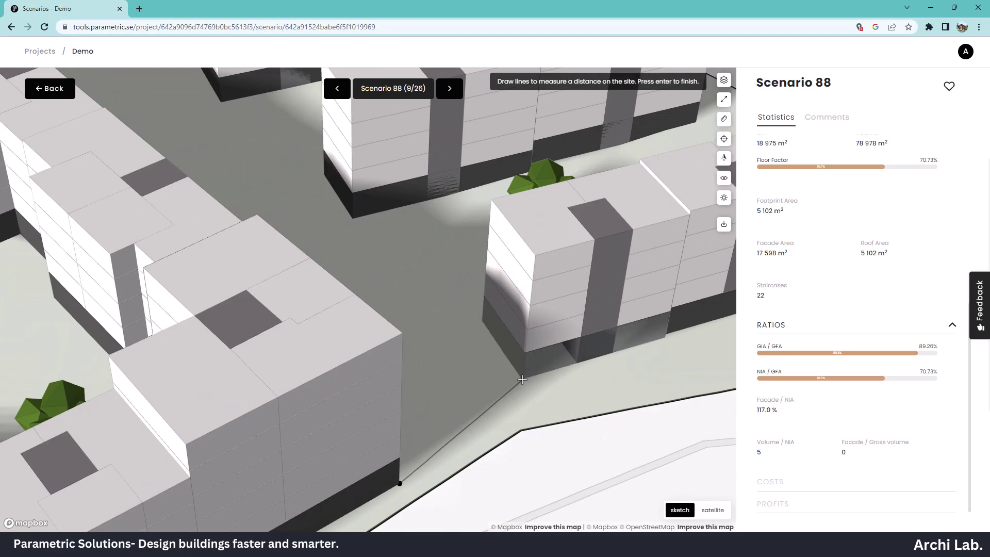
key("Return")
left_click_drag(679, 81, 700, 82)
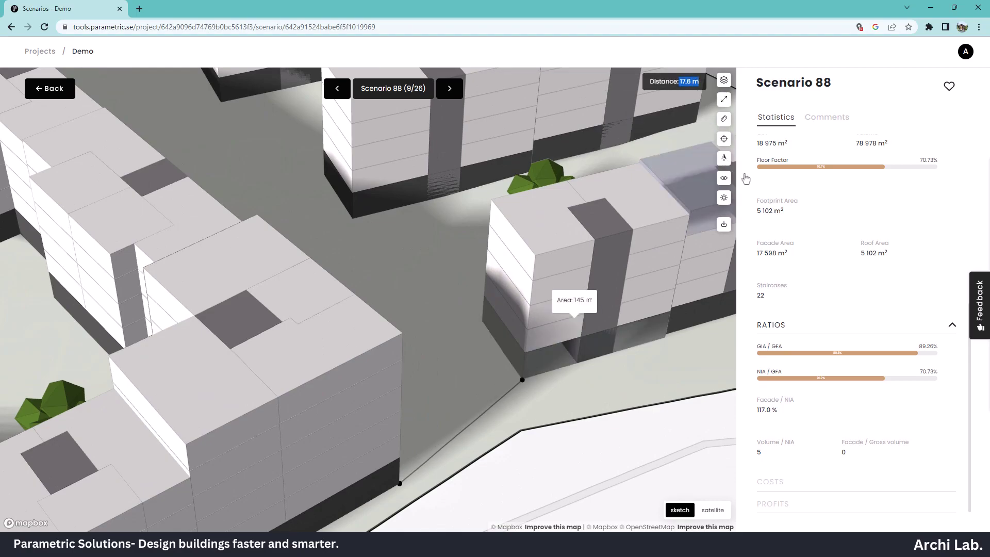
left_click(724, 140)
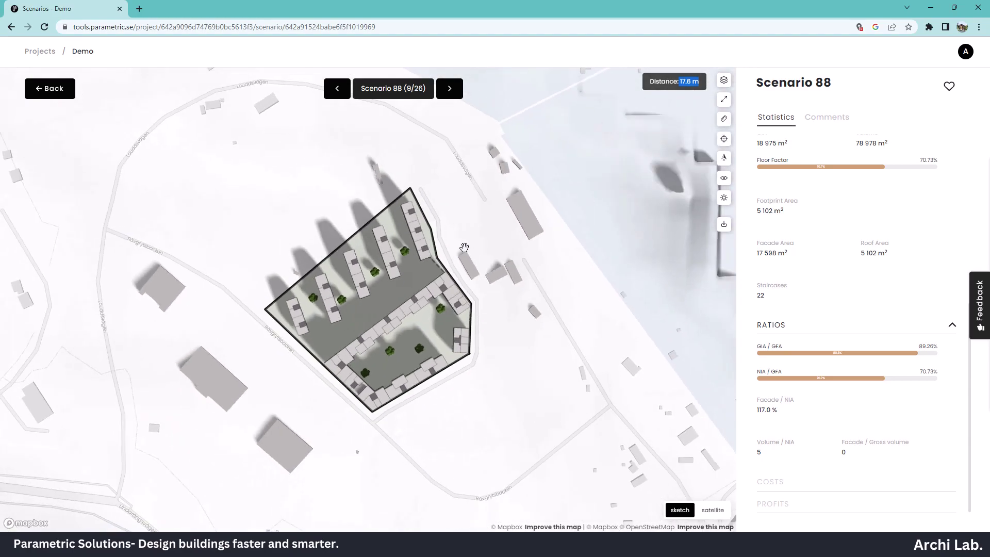
Tilt Scenario 88 into a 3D view of the site and open building opacity, kept at 1.0
scroll(395, 289, "up", 3)
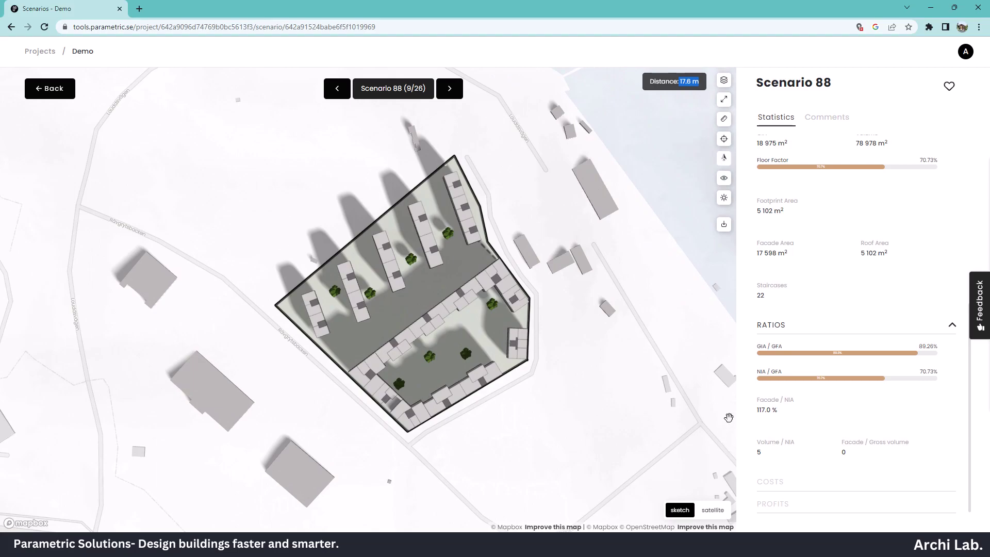
left_click(724, 178)
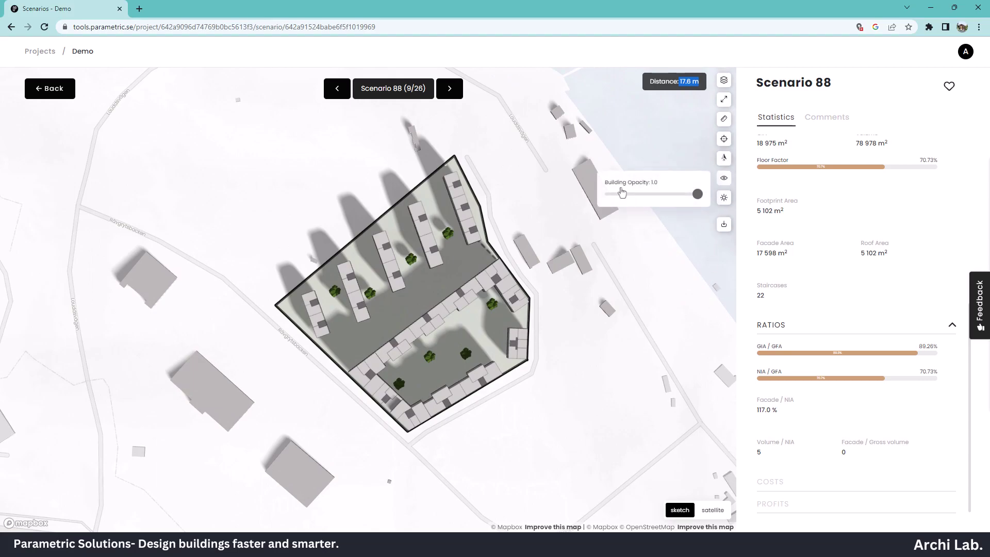
right_click_drag(455, 395, 428, 333)
scroll(428, 333, "up", 5)
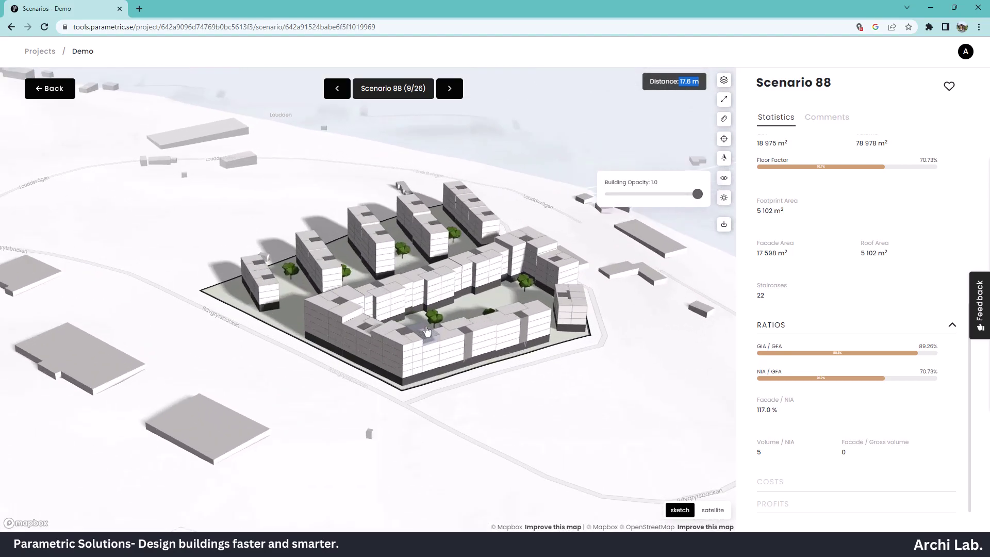
mouse_move(697, 194)
left_mouse_down()
mouse_move(662, 195)
mouse_move(706, 200)
left_mouse_up()
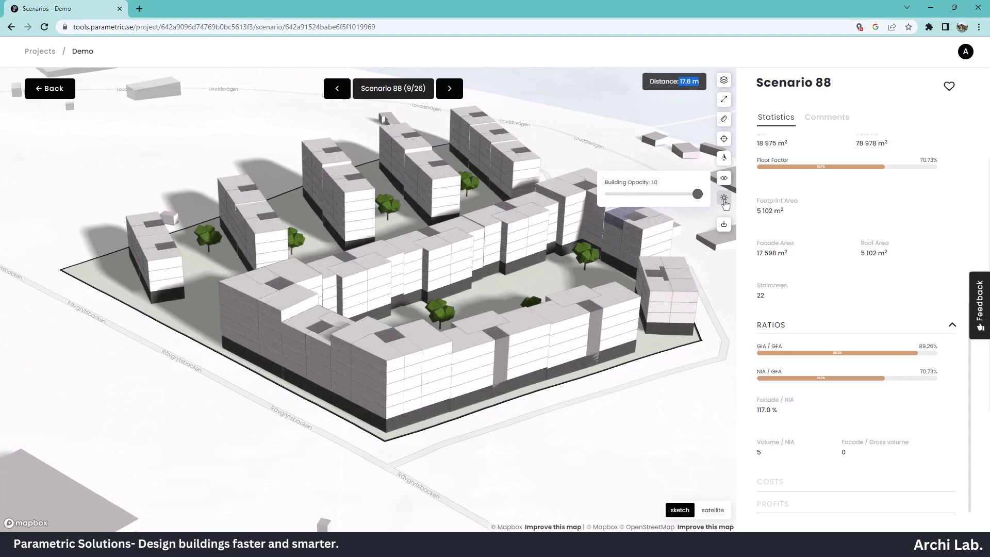
Move the sun study to June, then export the model as Demo_Scenario 88.obj
left_click(724, 198)
mouse_move(626, 228)
left_mouse_down()
mouse_move(650, 228)
mouse_move(652, 248)
mouse_move(682, 247)
mouse_move(642, 249)
mouse_move(652, 248)
left_mouse_up()
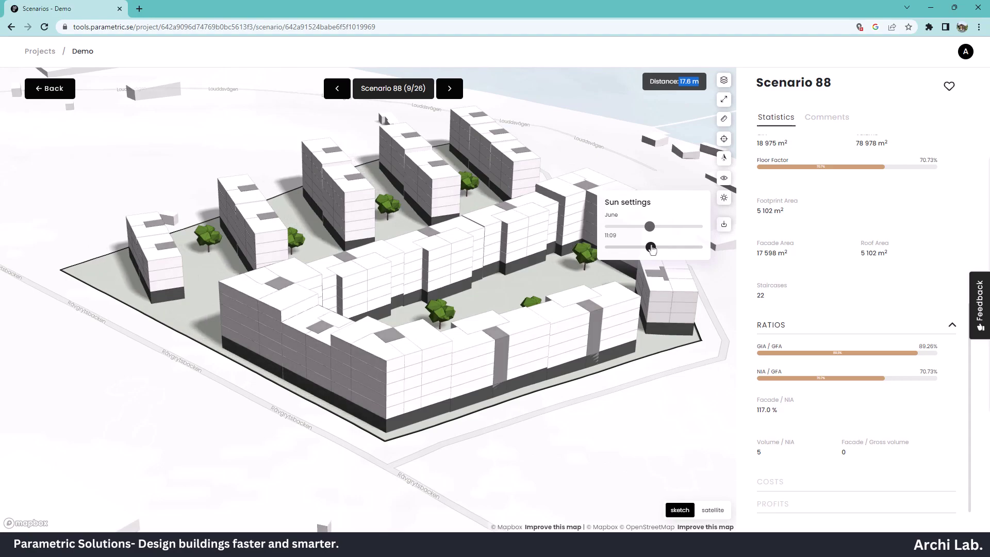
left_click(958, 210)
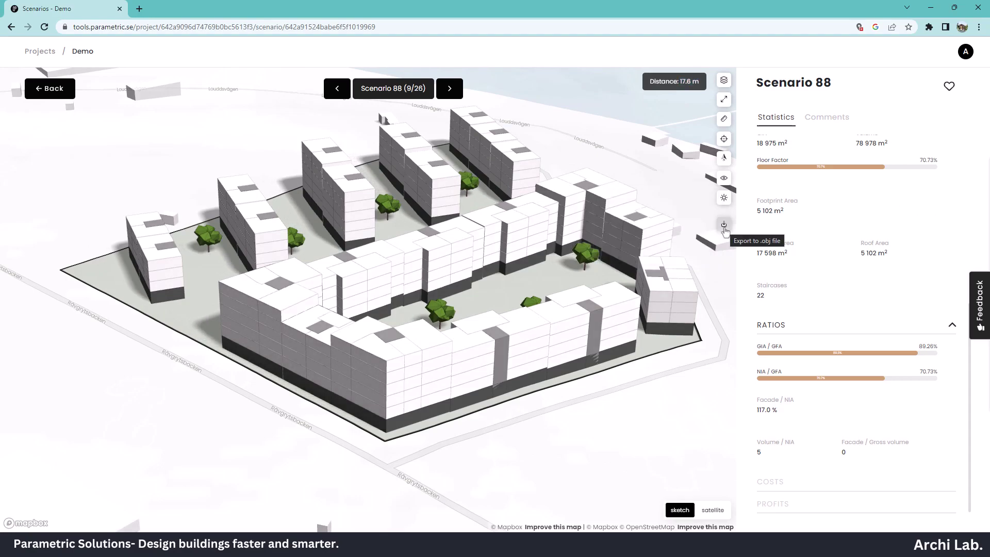
left_click(724, 226)
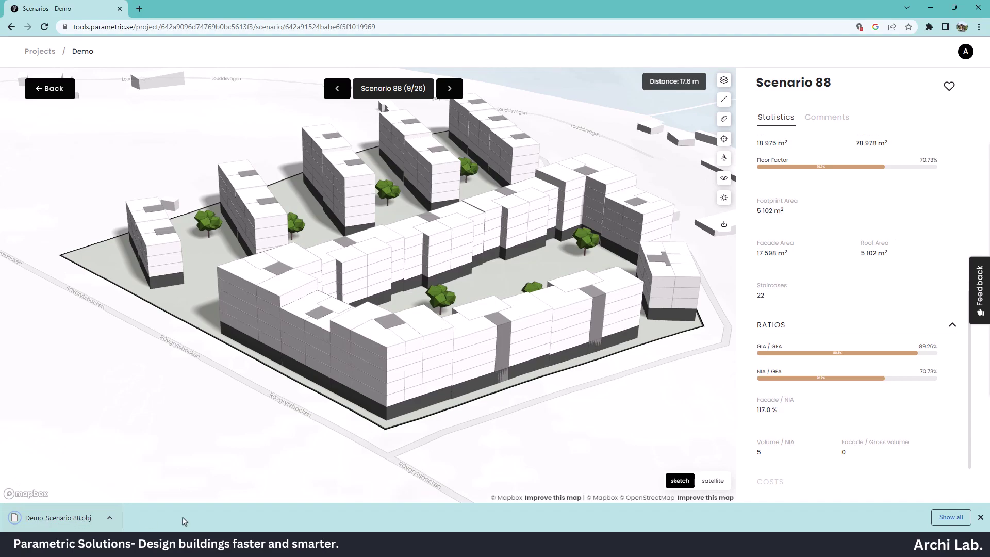
Dismiss the download bar and go back from Scenario 88 to the Projects overview
left_click(982, 517)
left_click(50, 89)
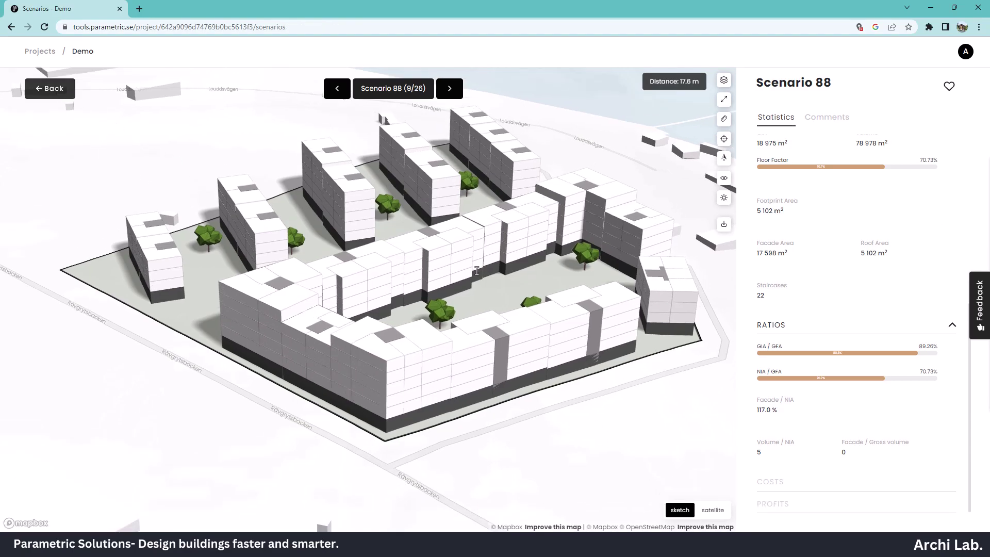
scroll(665, 265, "down", 7)
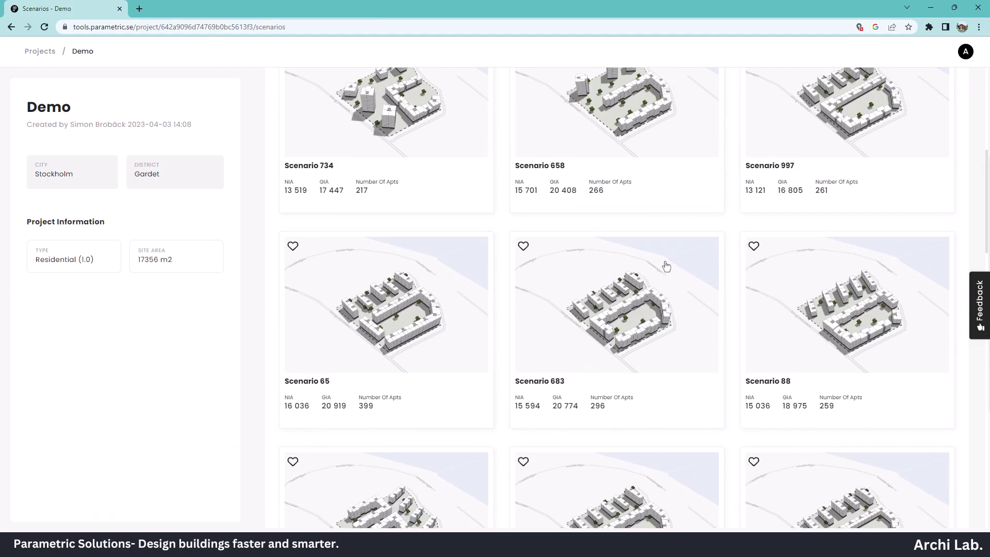
scroll(665, 266, "up", 7)
left_click(49, 52)
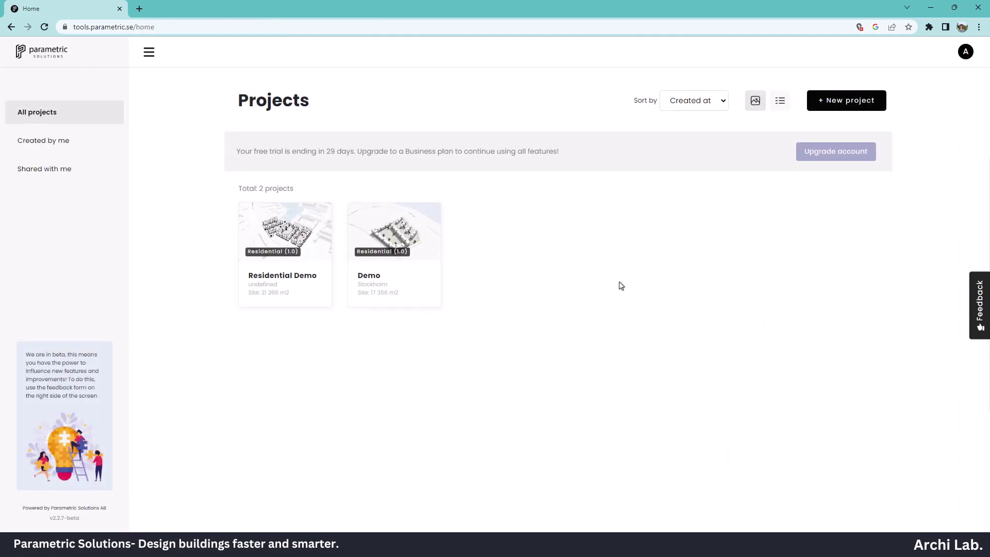
Create a new project named 'Test 1' and continue to its Site step
left_click(848, 104)
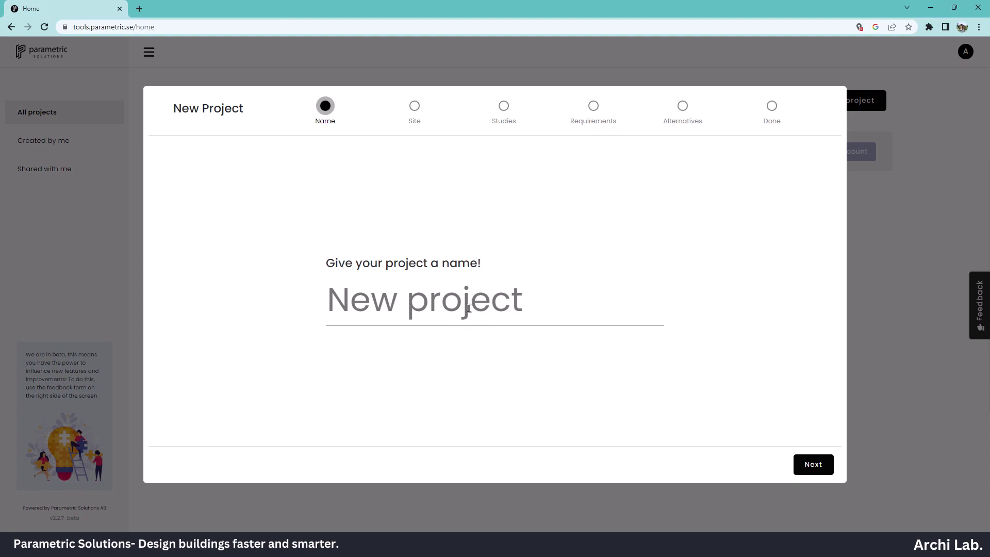
type("Test 1")
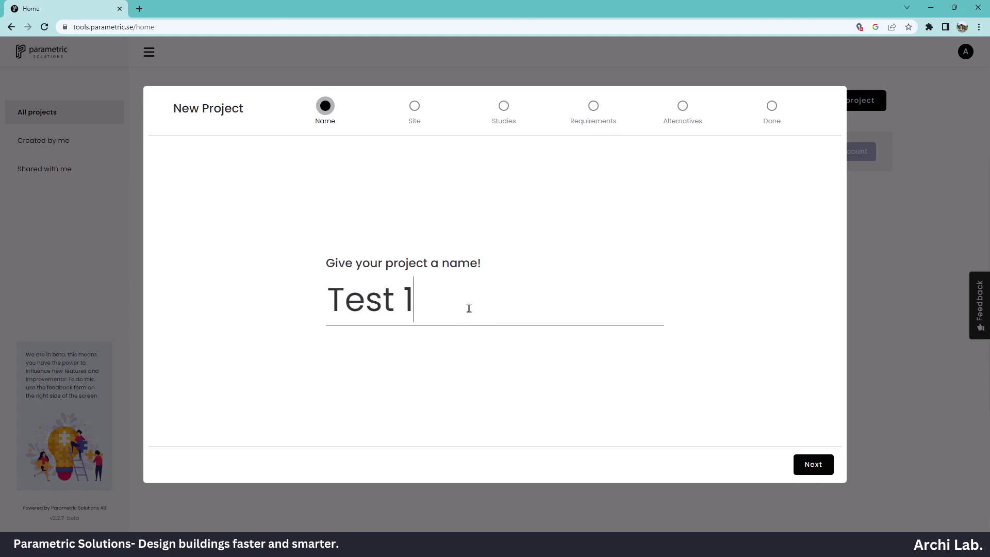
left_click(822, 464)
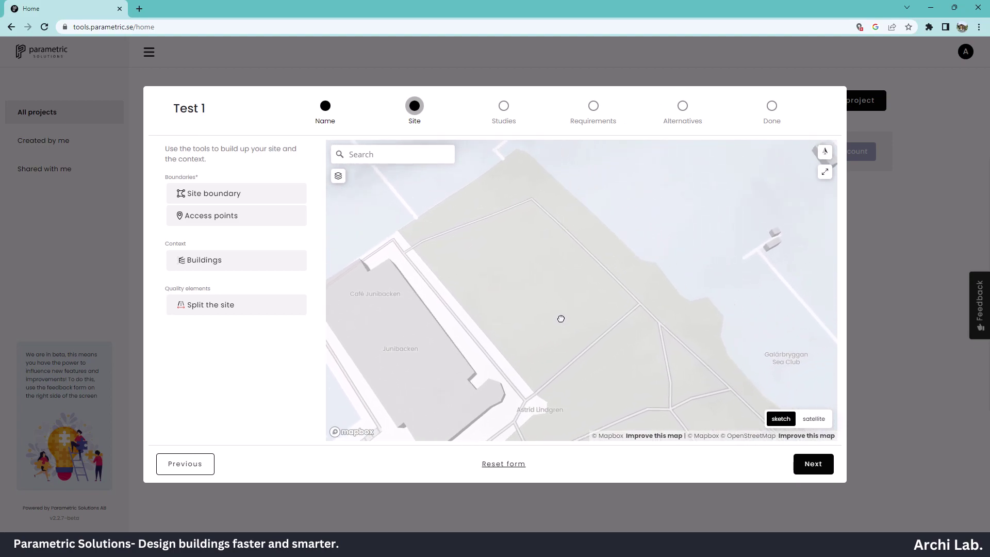
Draw a four-corner site boundary near Junibacken enclosing 3501 m²
left_click(209, 195)
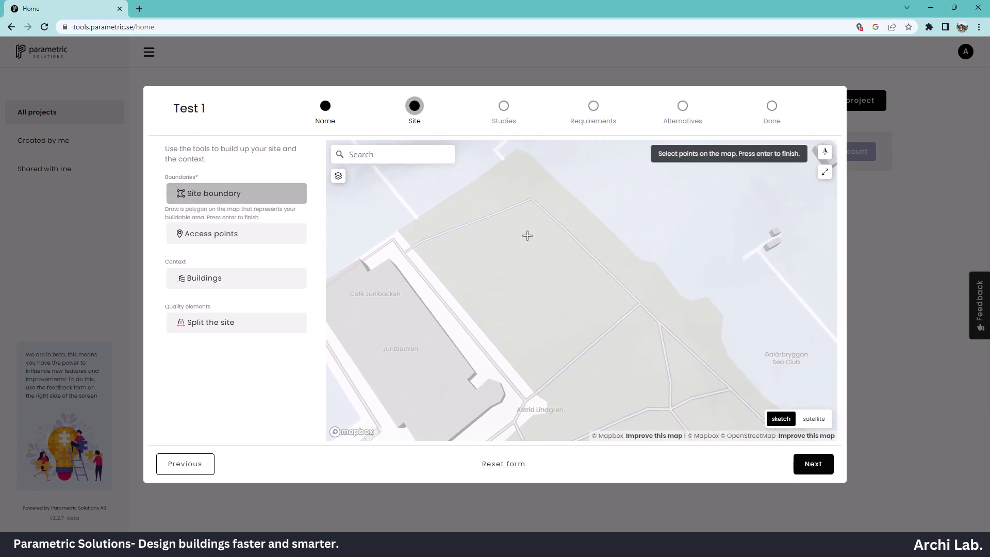
left_click(530, 203)
left_click(417, 251)
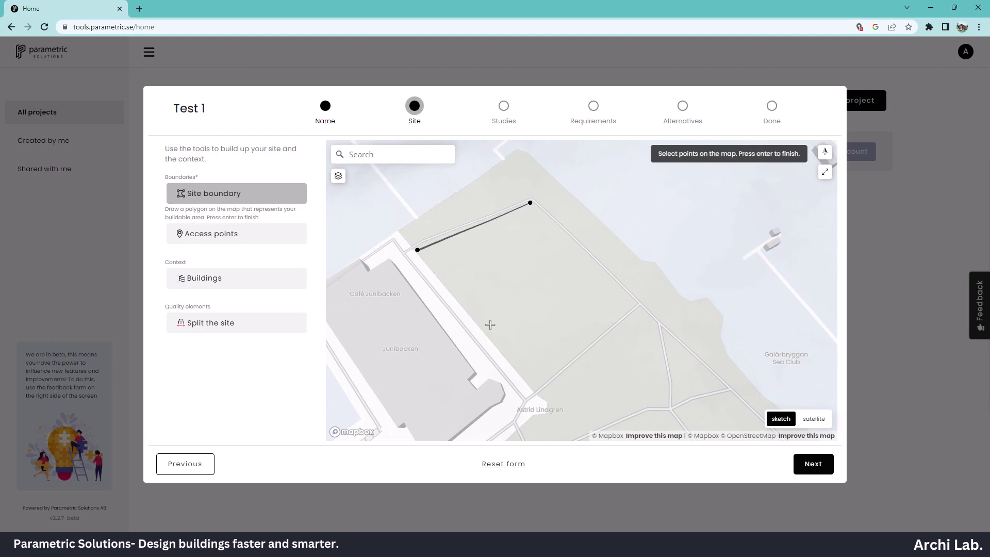
left_click(533, 390)
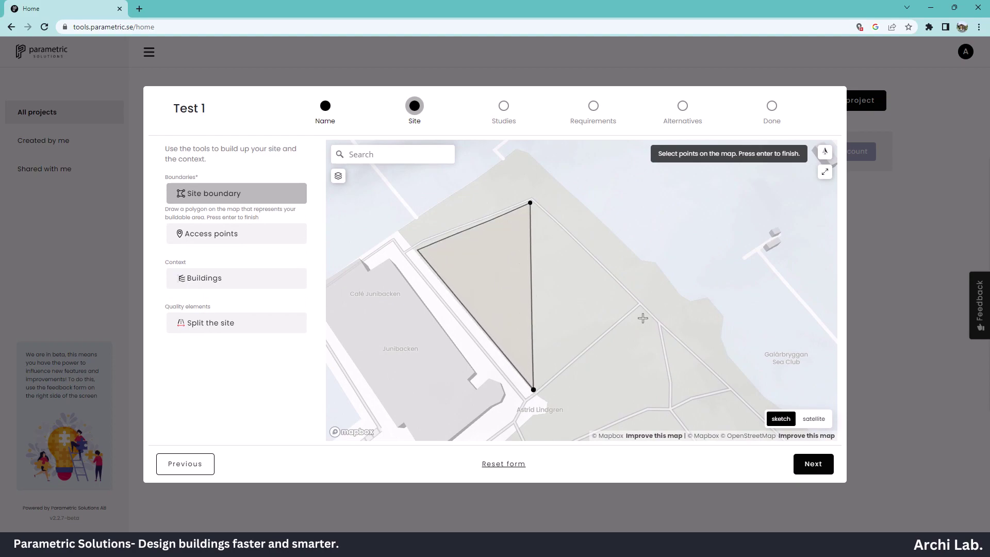
left_click(637, 303)
key("Return")
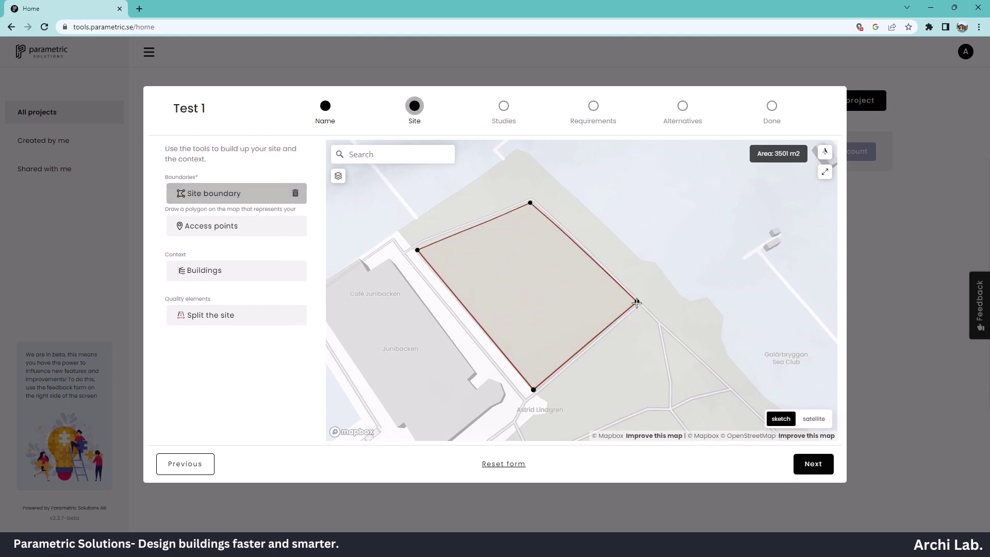
scroll(532, 288, "up", 1)
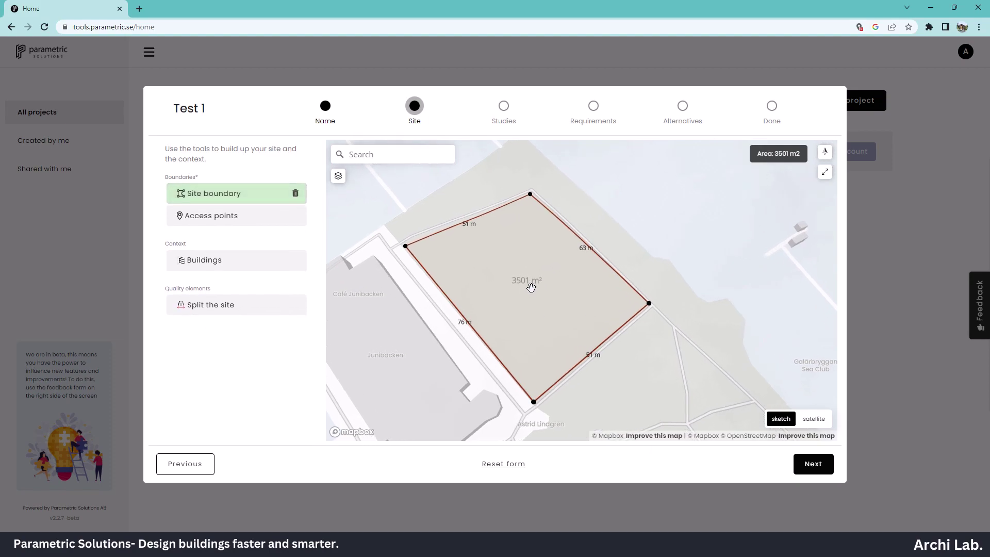
Place the site's access points, then auto-select the neighbouring Junibacken building as context
left_click(204, 216)
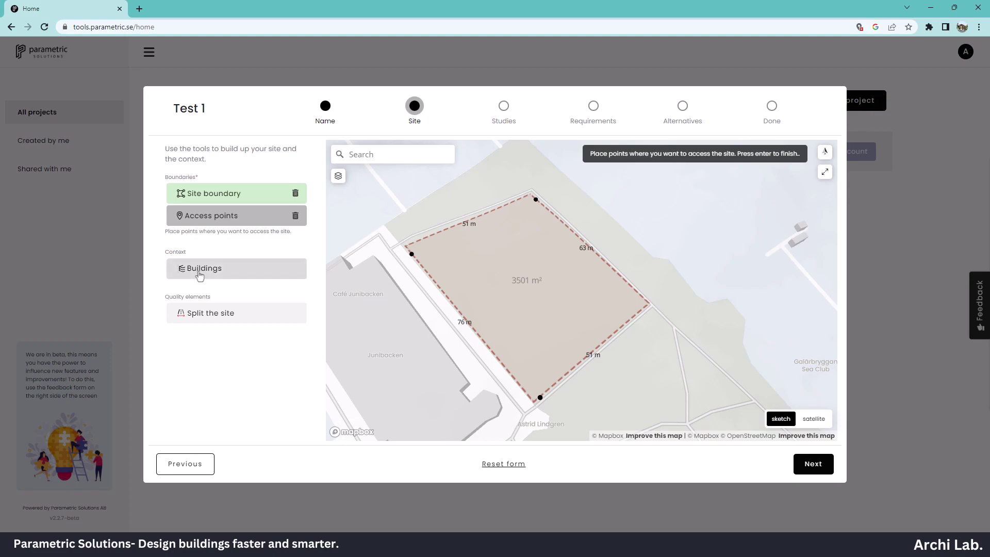
left_click(202, 269)
left_click(245, 317)
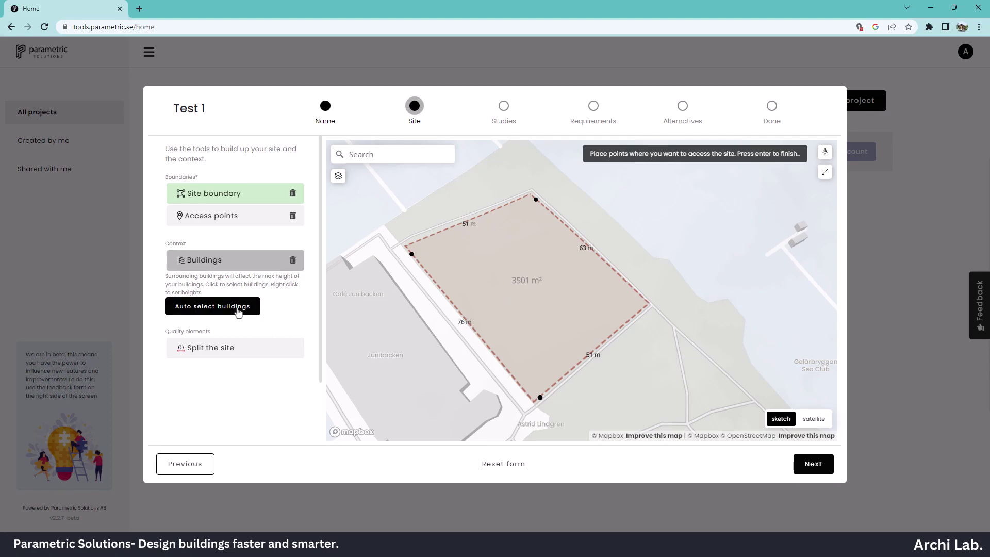
scroll(566, 316, "down", 3)
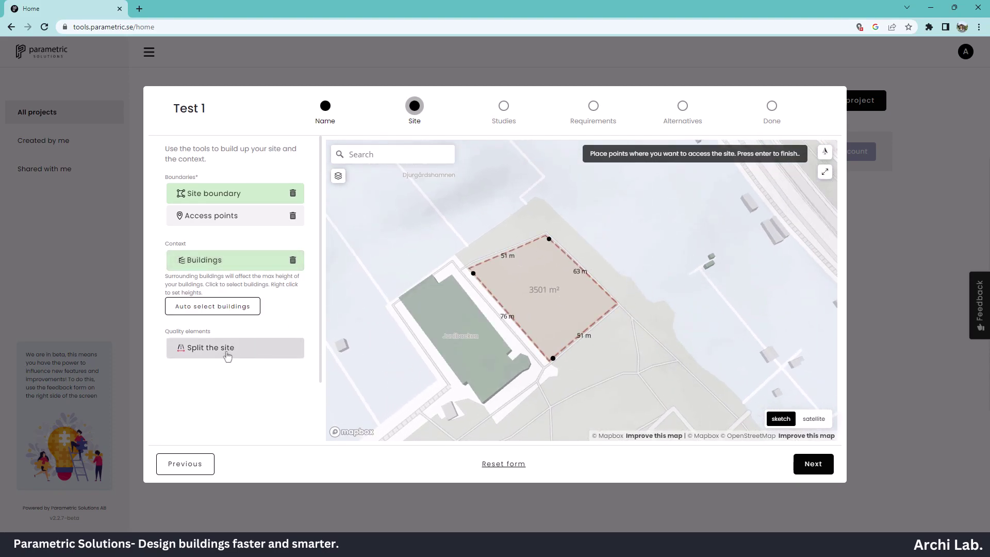
scroll(560, 300, "up", 2)
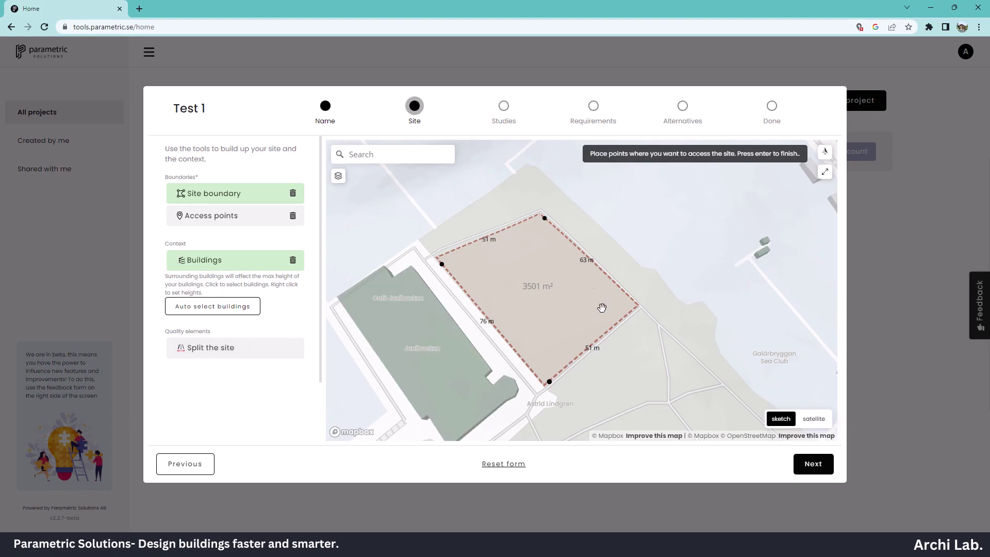
Choose the Residential study type for Test 1
left_click(813, 464)
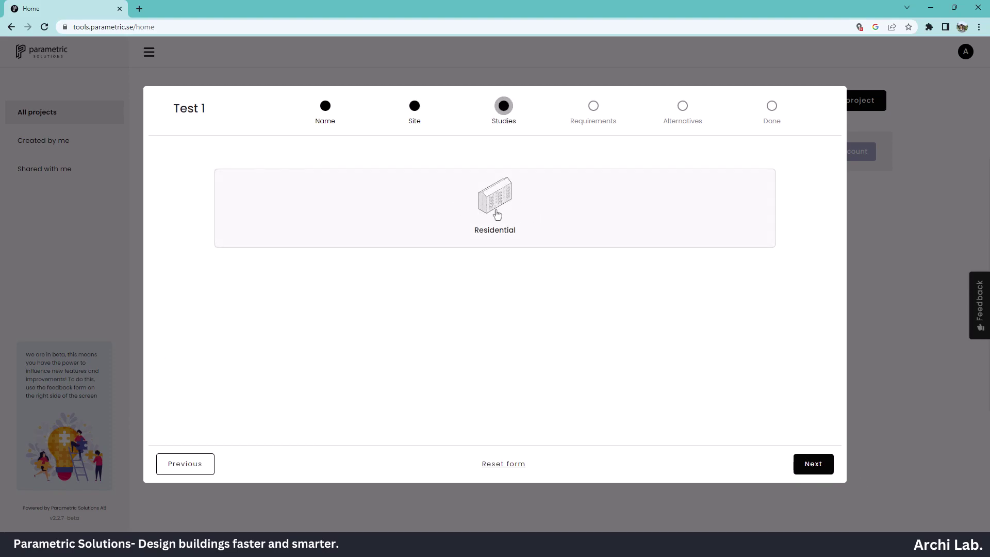
left_click(494, 227)
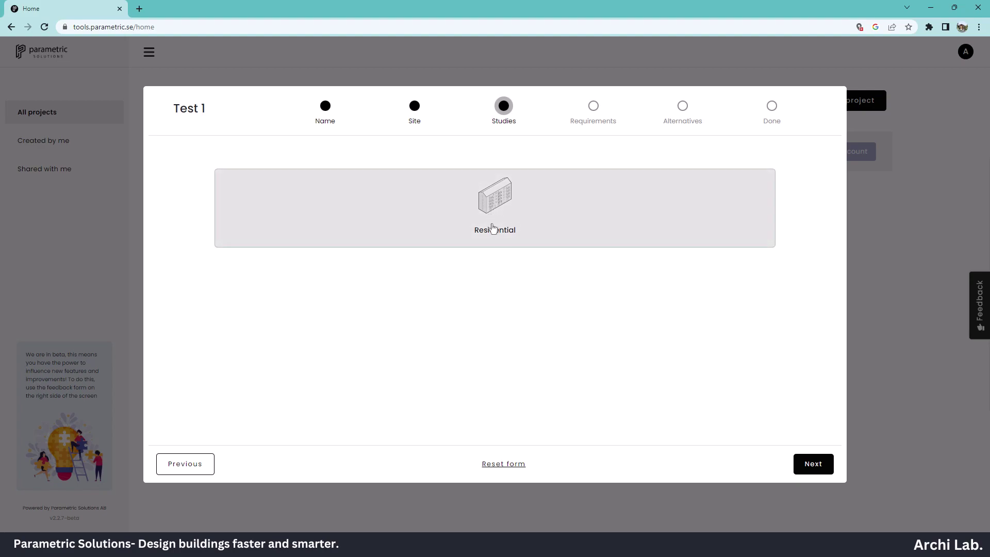
left_click(813, 464)
scroll(601, 238, "down", 2)
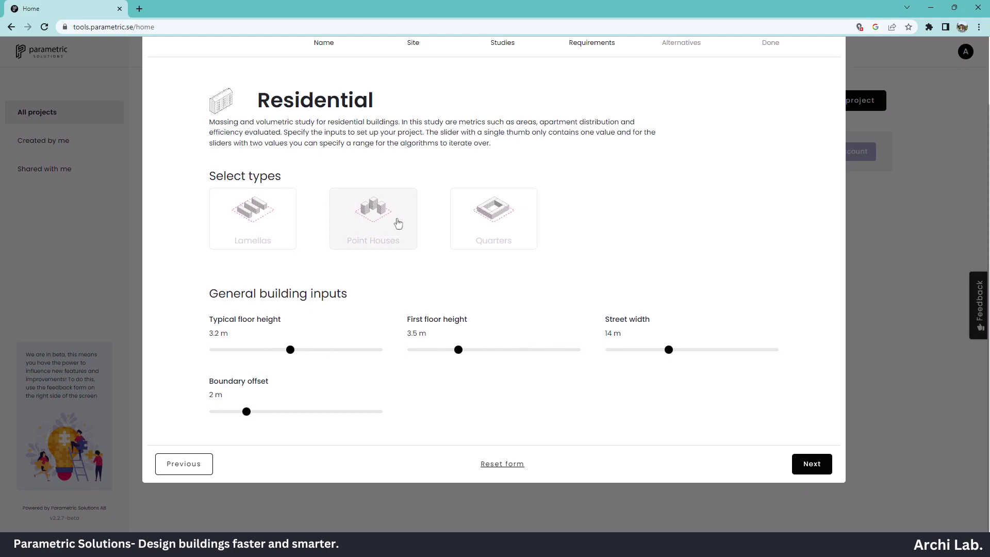
Pick Lamellas as the building type and proceed to generating 10 alternatives
left_click(261, 215)
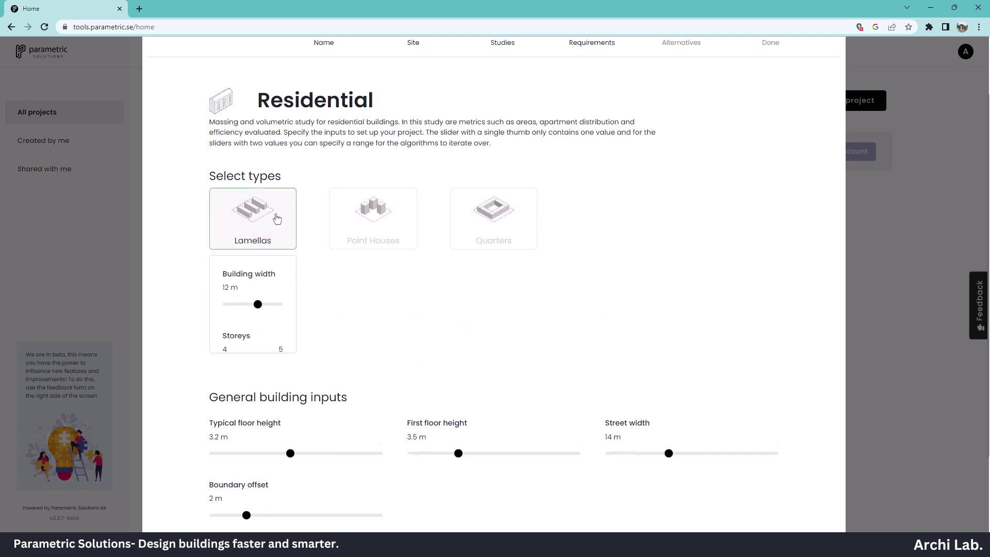
scroll(268, 319, "down", 1)
scroll(268, 318, "down", 2)
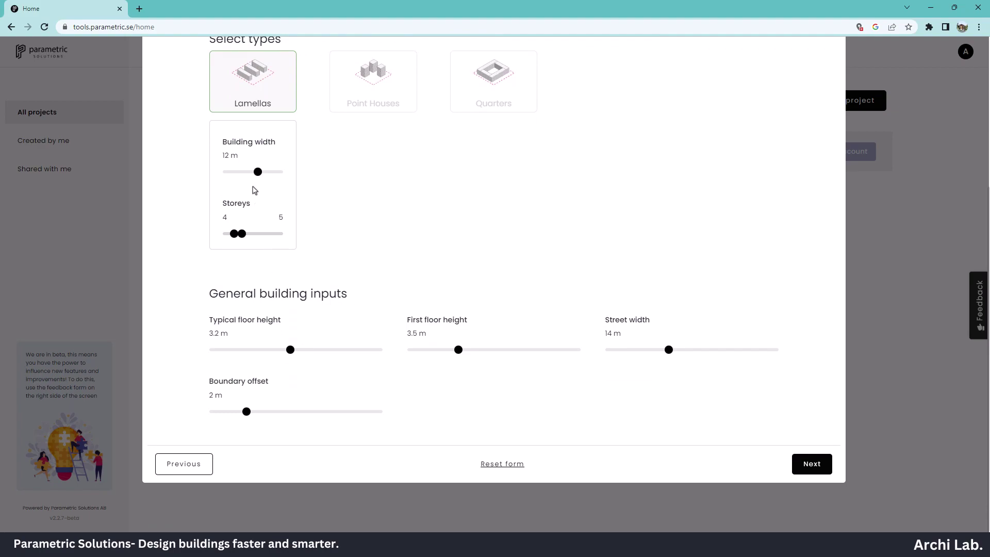
left_click(809, 464)
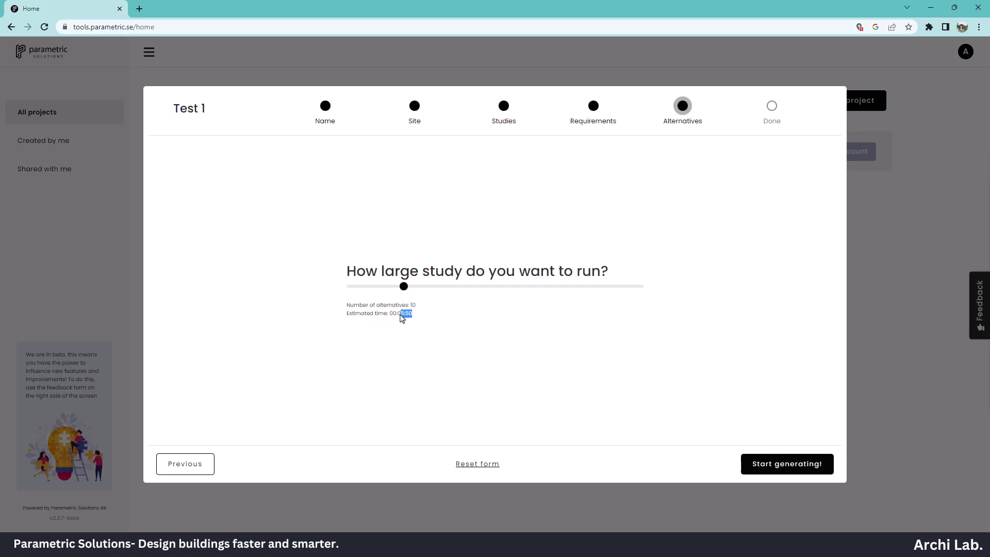
left_click(782, 464)
Start generating the study, then open the Test 1 project card
left_click(495, 340)
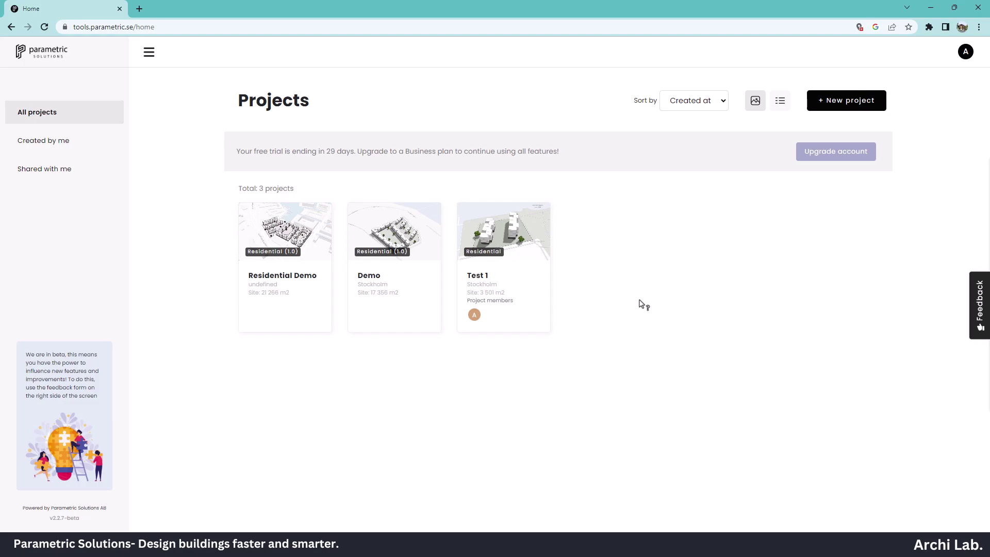
left_click(514, 245)
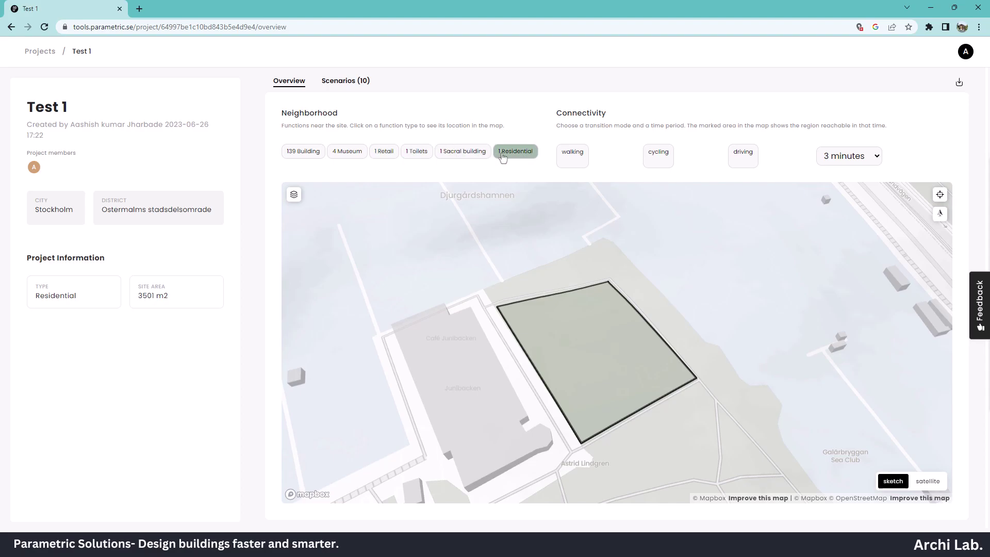
left_click(573, 157)
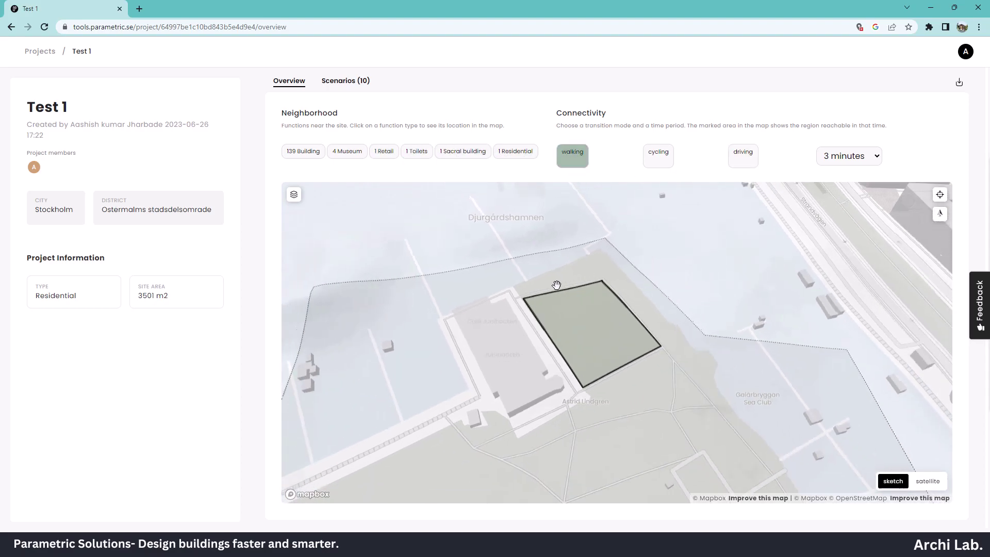
left_click(659, 157)
left_click(741, 156)
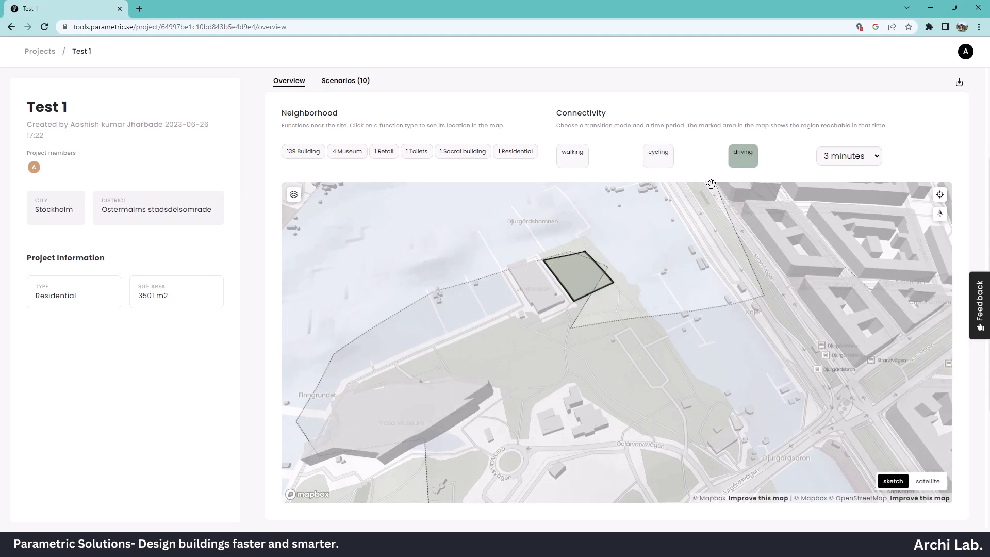
left_click(521, 162)
scroll(626, 287, "down", 3)
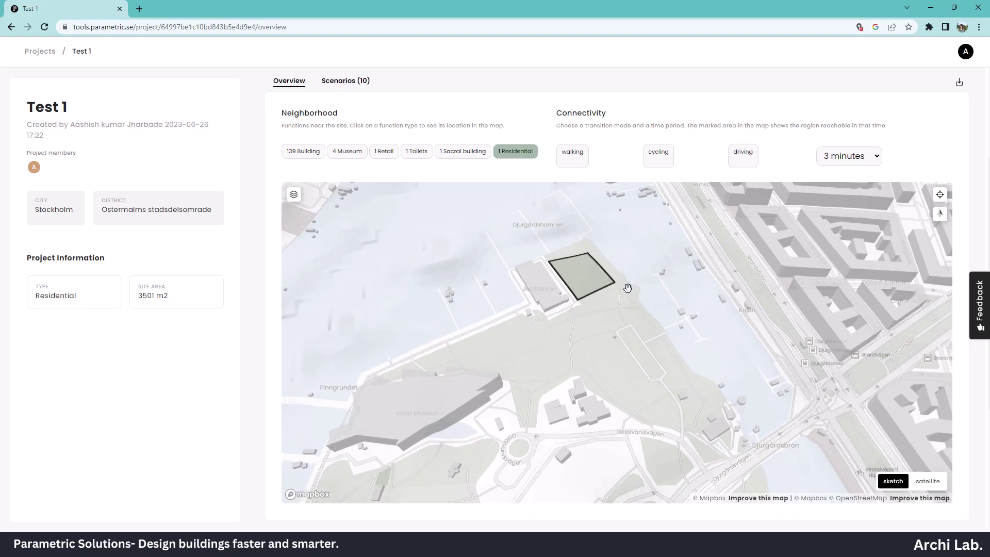
scroll(590, 298, "down", 5)
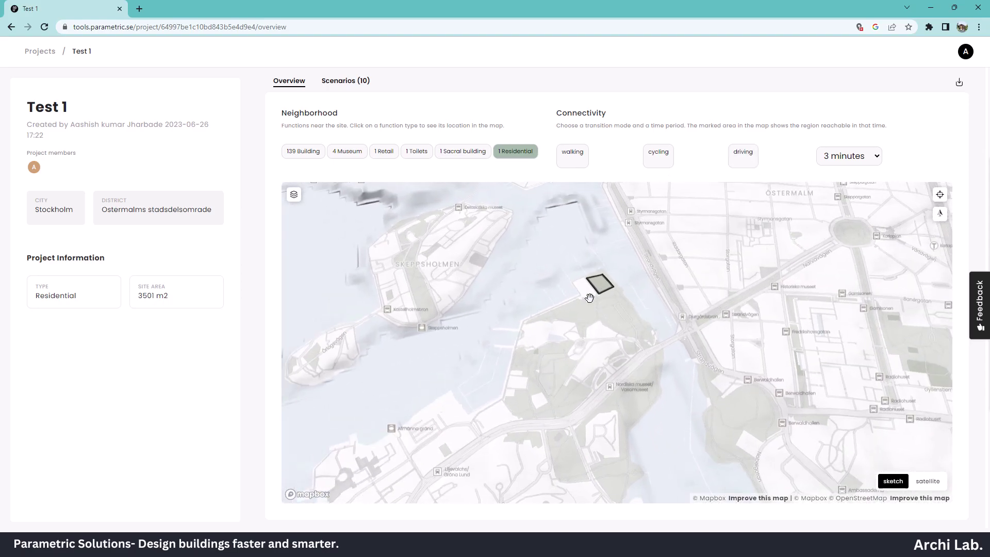
scroll(589, 299, "up", 6)
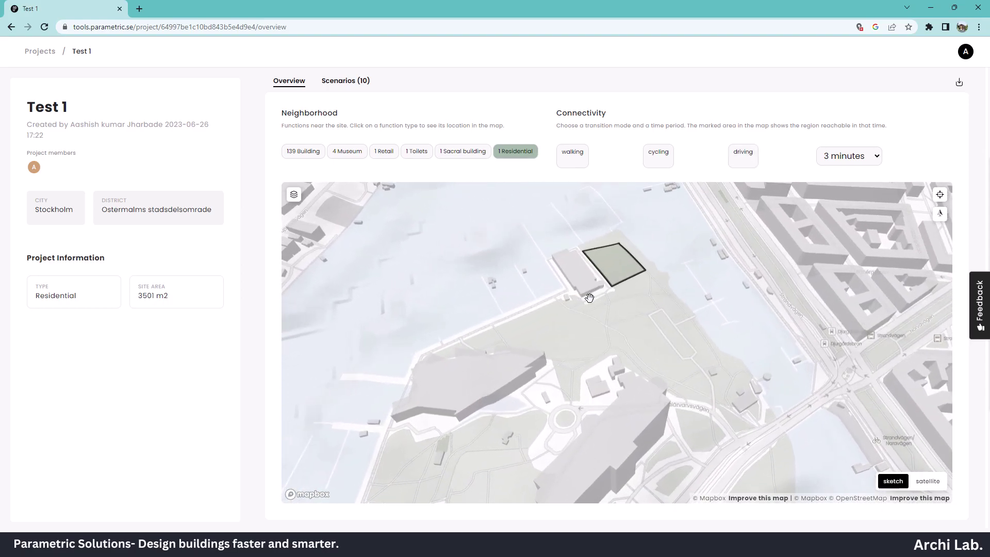
left_click(462, 151)
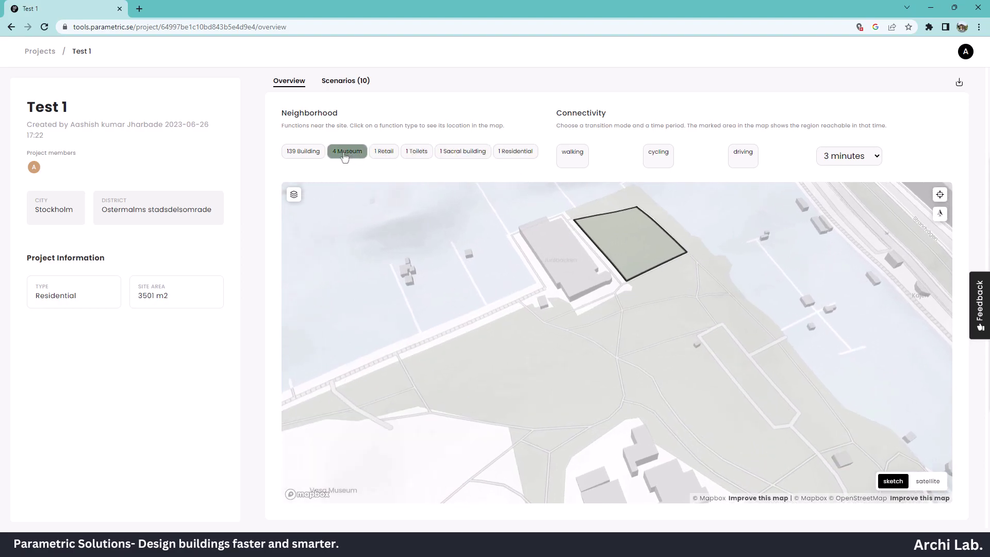
left_click(321, 155)
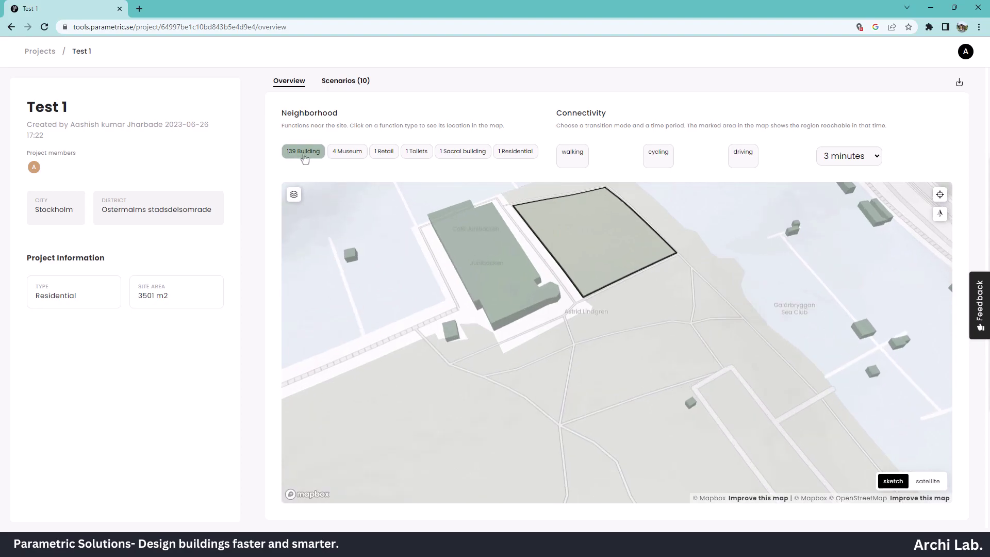
left_click(305, 156)
Show the Scenarios (10) list and open the Scenario 2 card
left_click(345, 81)
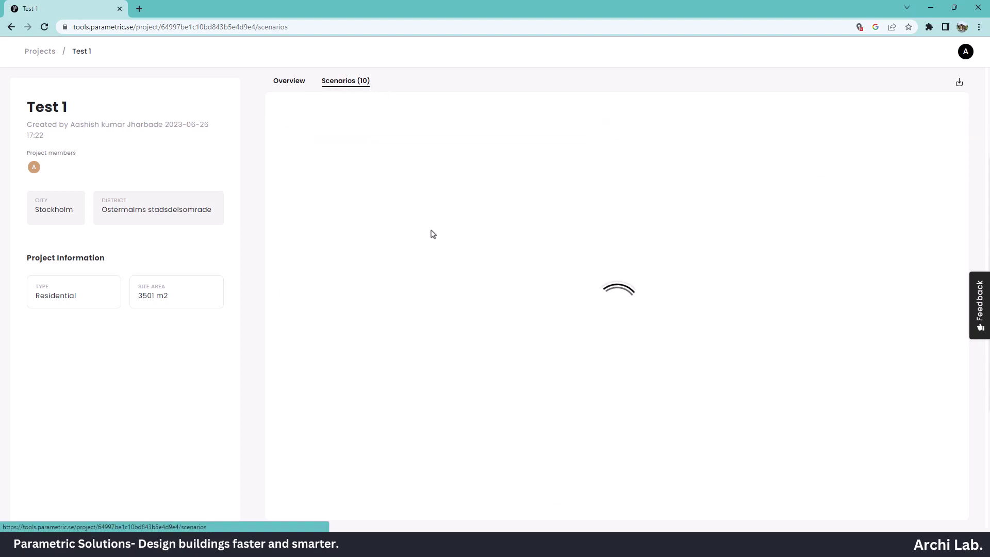
scroll(610, 337, "down", 8)
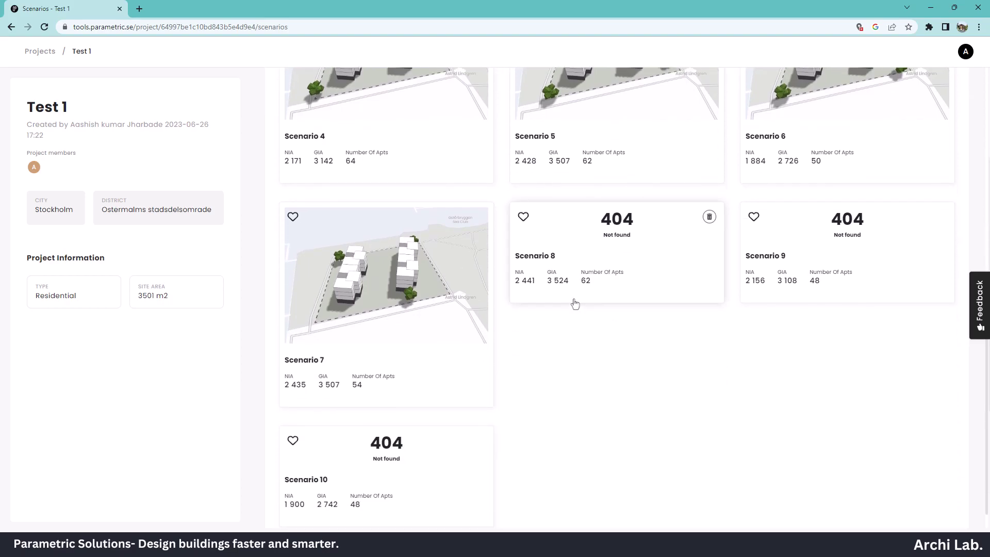
scroll(578, 299, "up", 7)
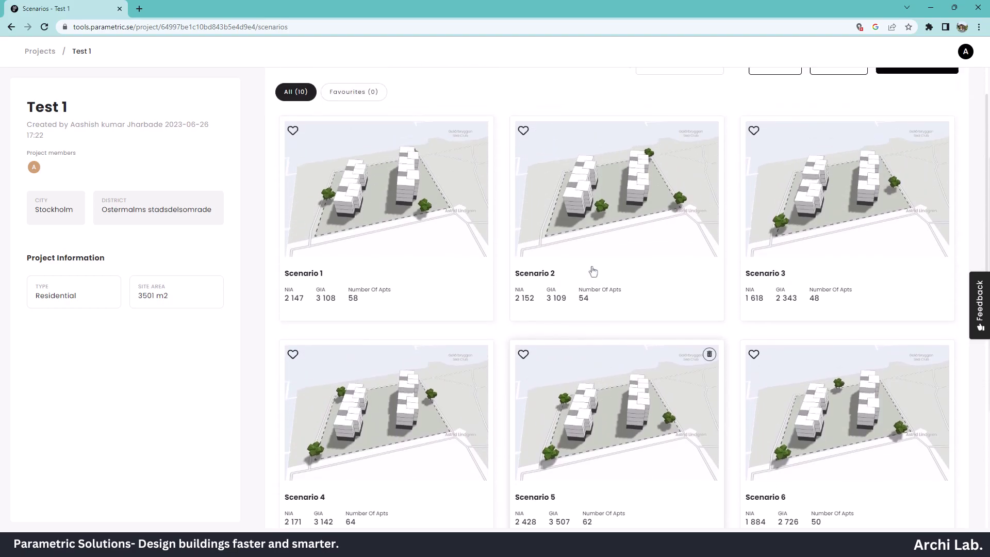
left_click(542, 201)
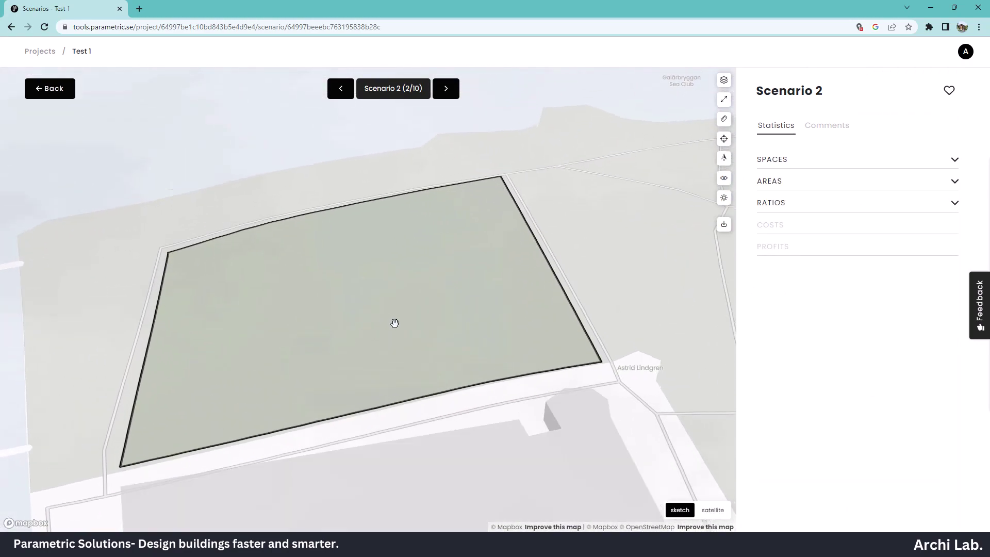
Orbit Scenario 2 in 3D and expand SPACES, AREAS and RATIOS: 54 units, GFA 3484 m²
right_click_drag(475, 366, 363, 340)
left_click(853, 166)
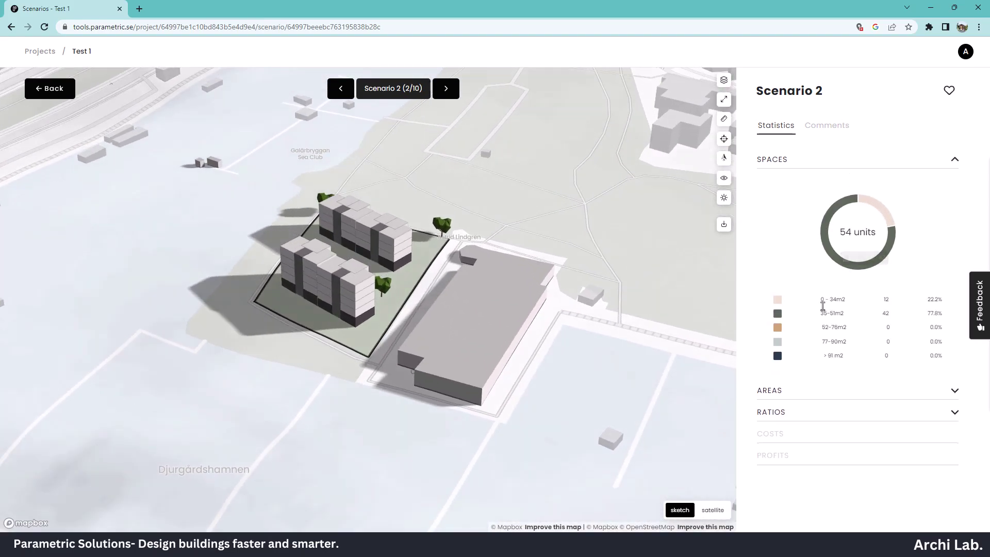
left_click(829, 408)
scroll(825, 401, "down", 3)
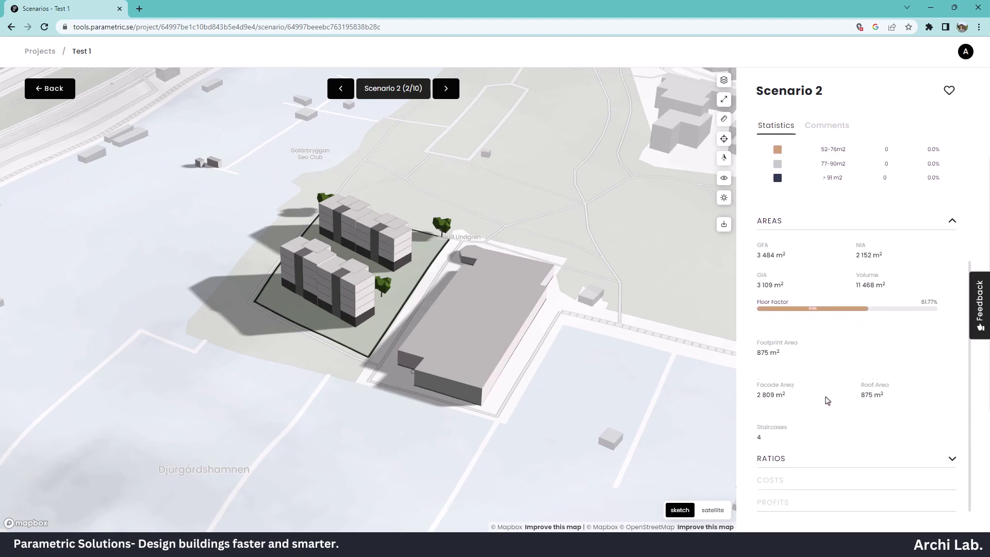
left_click(843, 447)
scroll(844, 444, "down", 3)
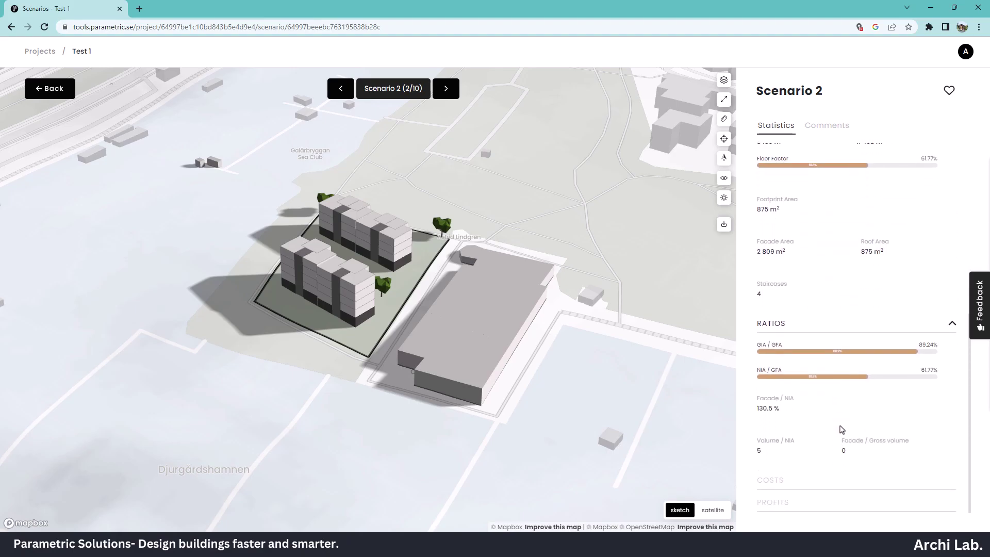
scroll(843, 392, "up", 7)
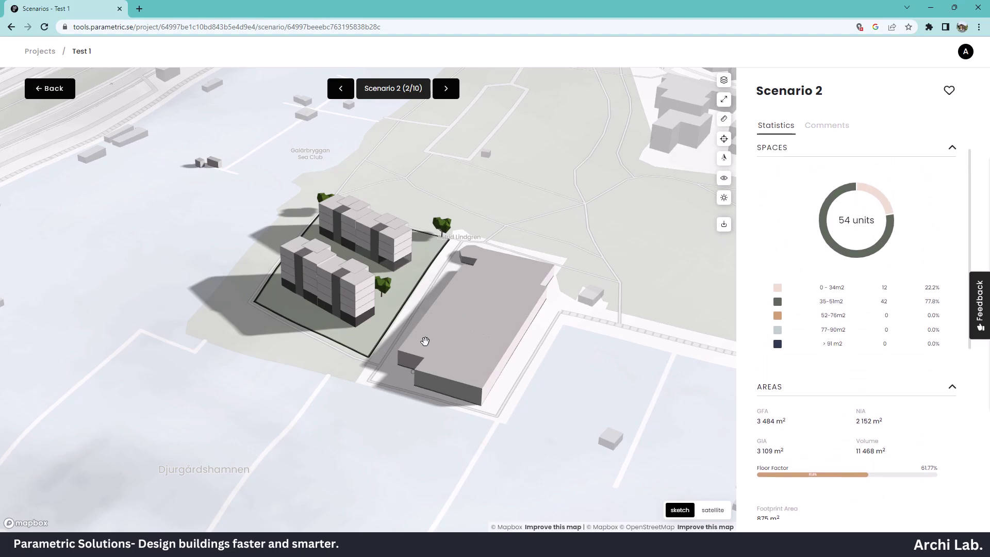
right_click_drag(425, 341, 456, 336)
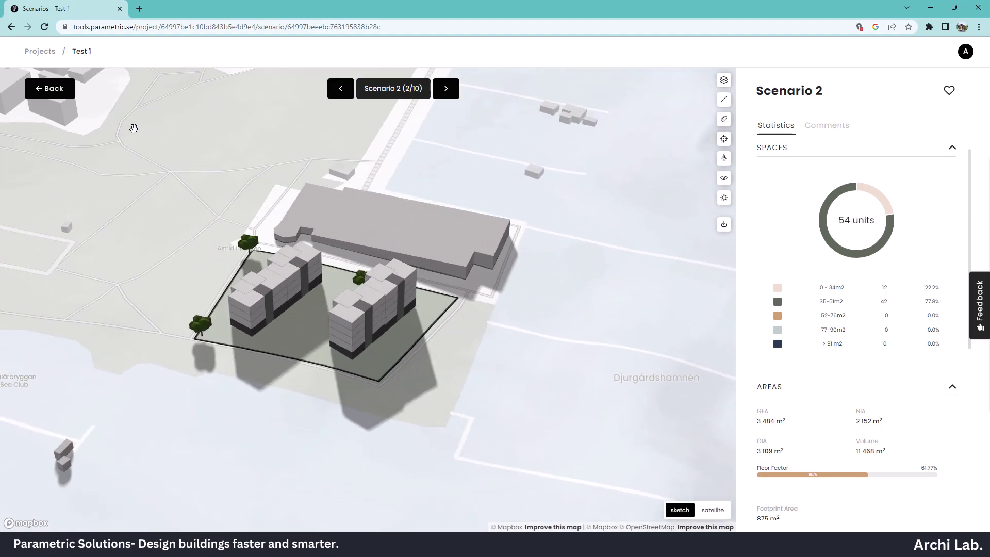